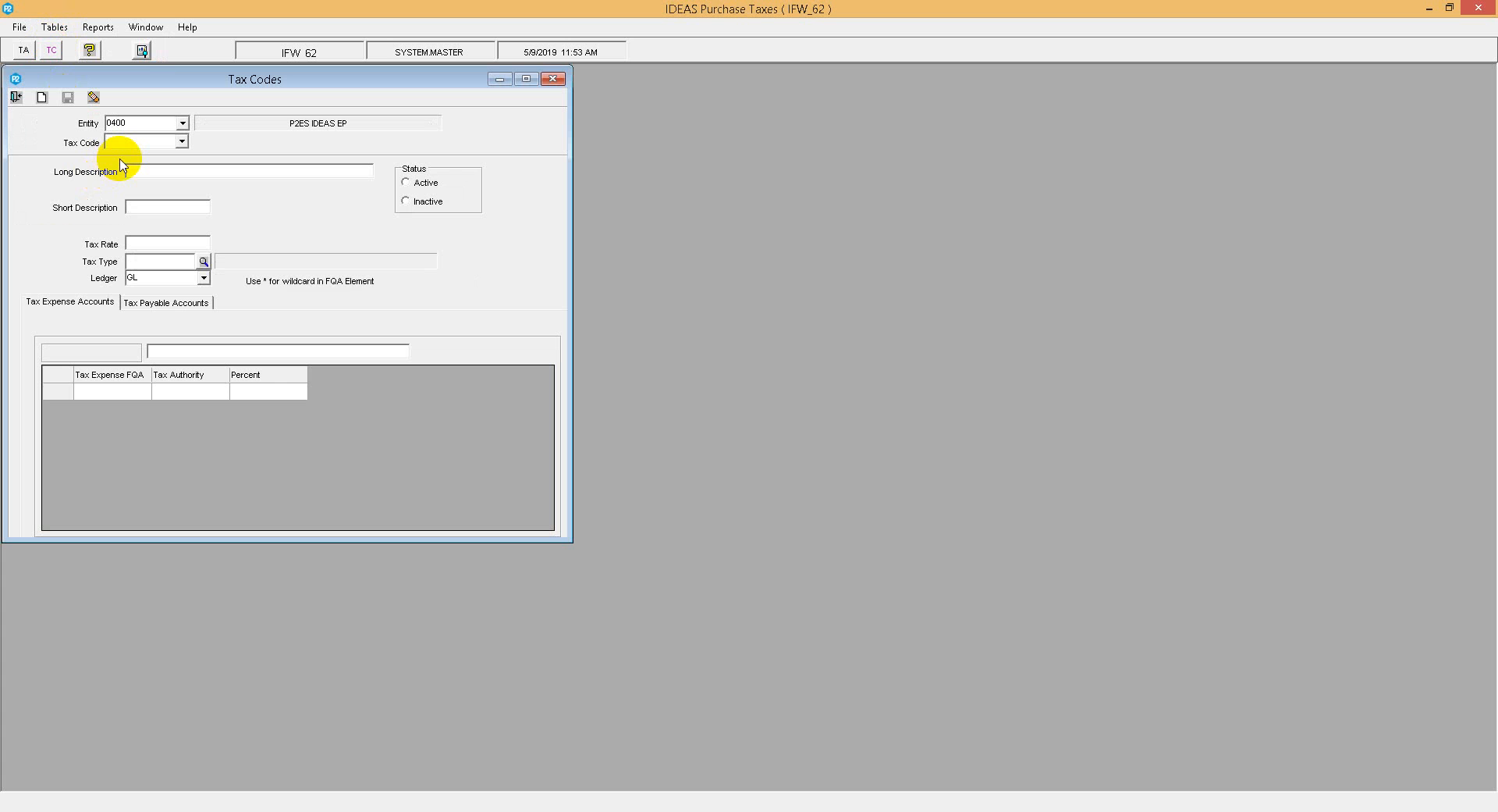
Step: Create a new tax code VAT-8% with the long description VALUE ADDED TAX 8%
{"action": "type", "text": "VAT-8%"}
{"action": "key", "text": "Tab"}
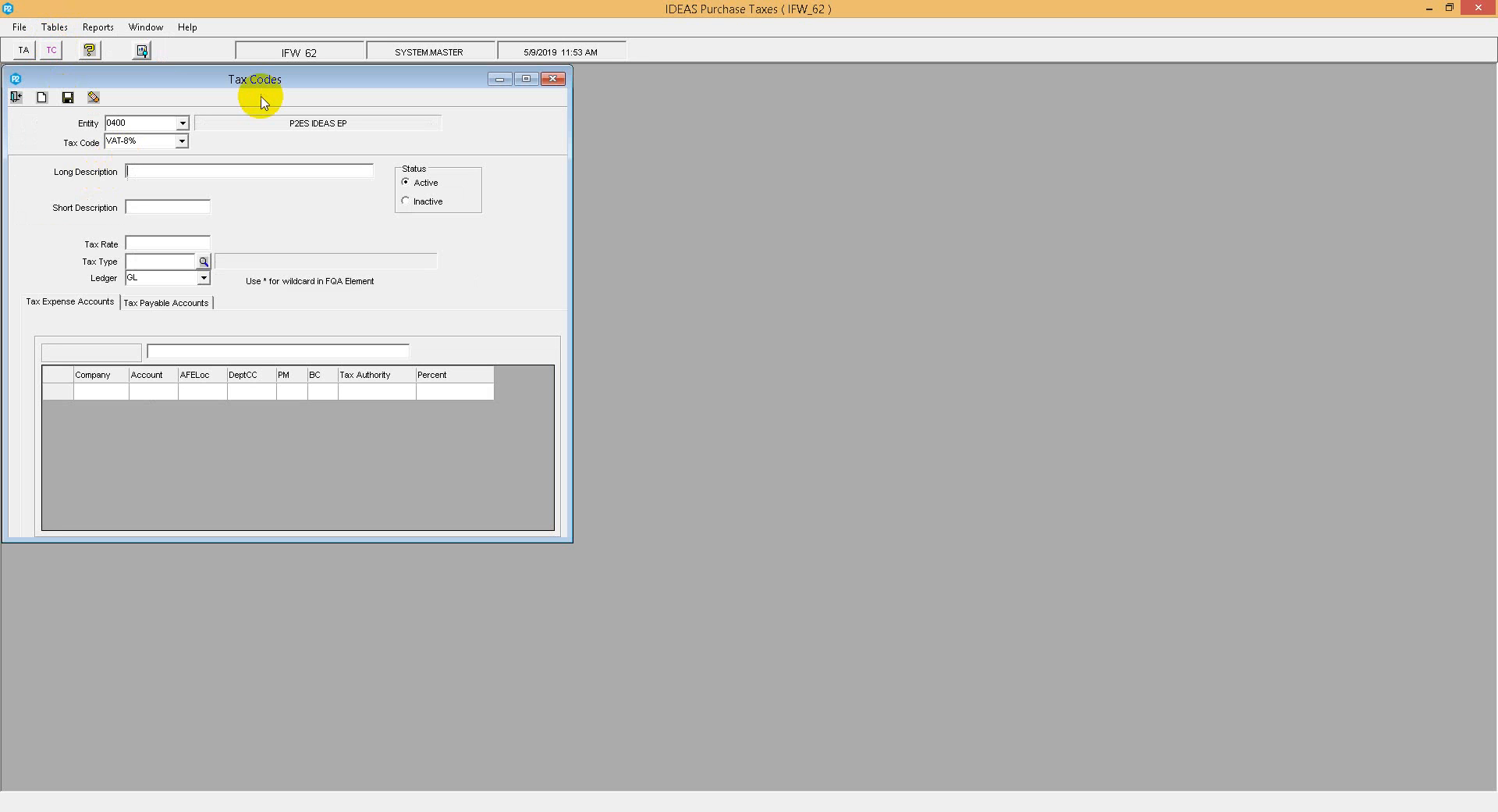
{"action": "type", "text": "VALUE ADDED TAX 8%"}
{"action": "key", "text": "Tab"}
Step: Set the short description to VAT-IPC and the tax rate to 8
{"action": "type", "text": "VAT-IPC"}
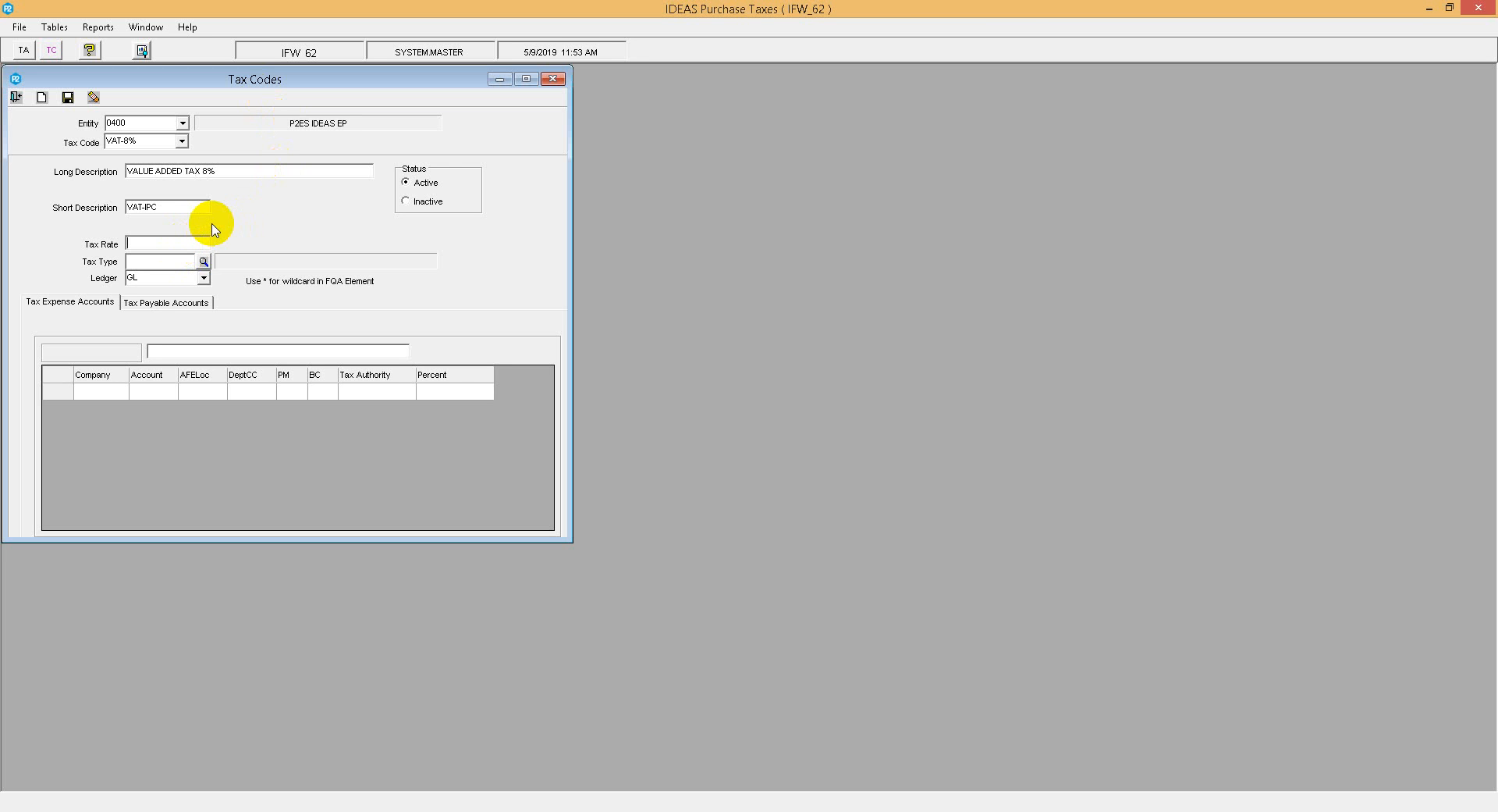
{"action": "key", "text": "Tab"}
{"action": "type", "text": "8%"}
{"action": "key", "text": "BackSpace"}
Step: Set the tax type to V (VAT Tax) using the tax type lookup, after trying other types
{"action": "left_click", "coordinate": [156, 261]}
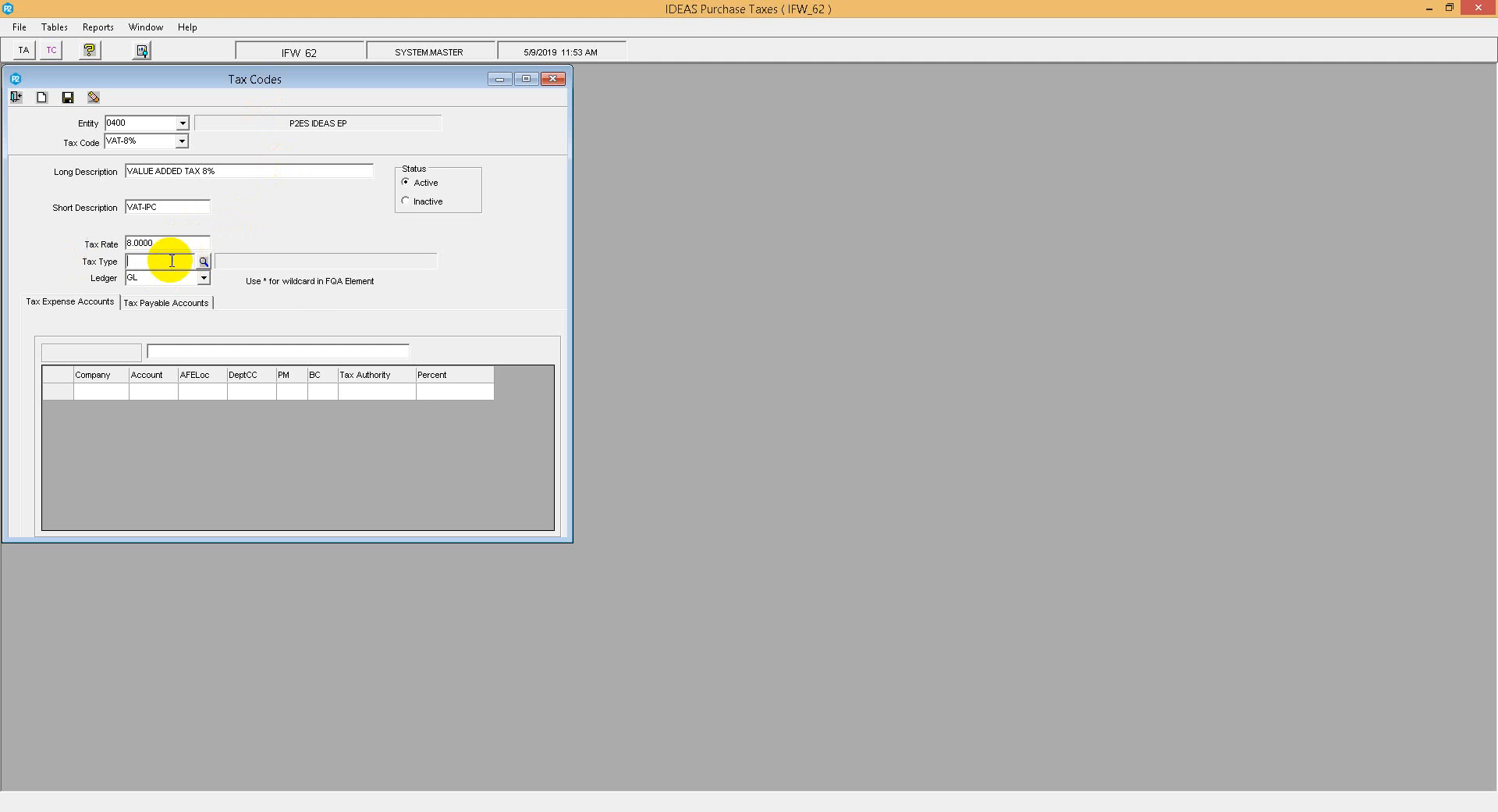
{"action": "left_click", "coordinate": [204, 262]}
{"action": "double_click", "coordinate": [194, 319]}
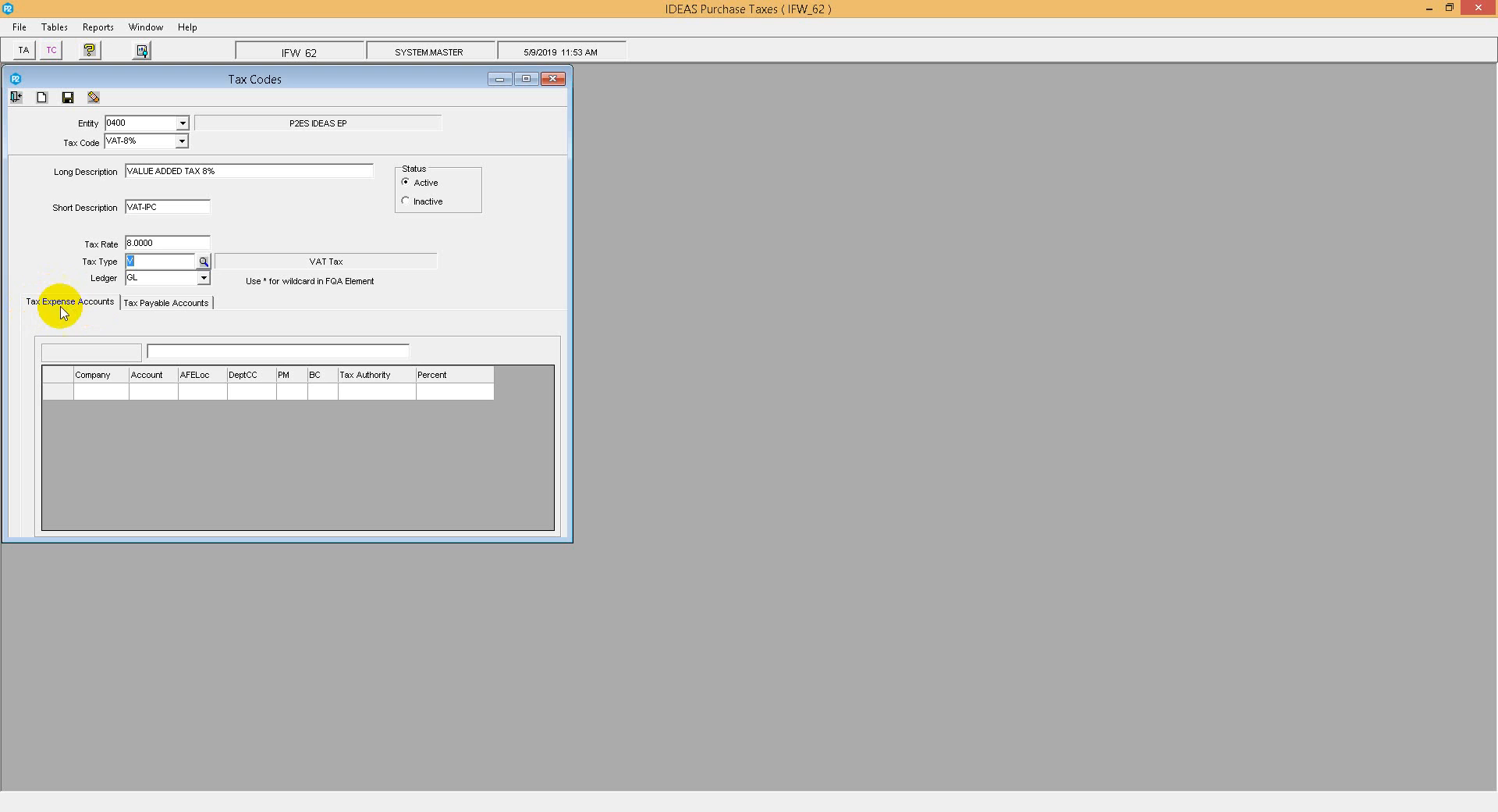
{"action": "left_click", "coordinate": [203, 262]}
{"action": "double_click", "coordinate": [189, 336]}
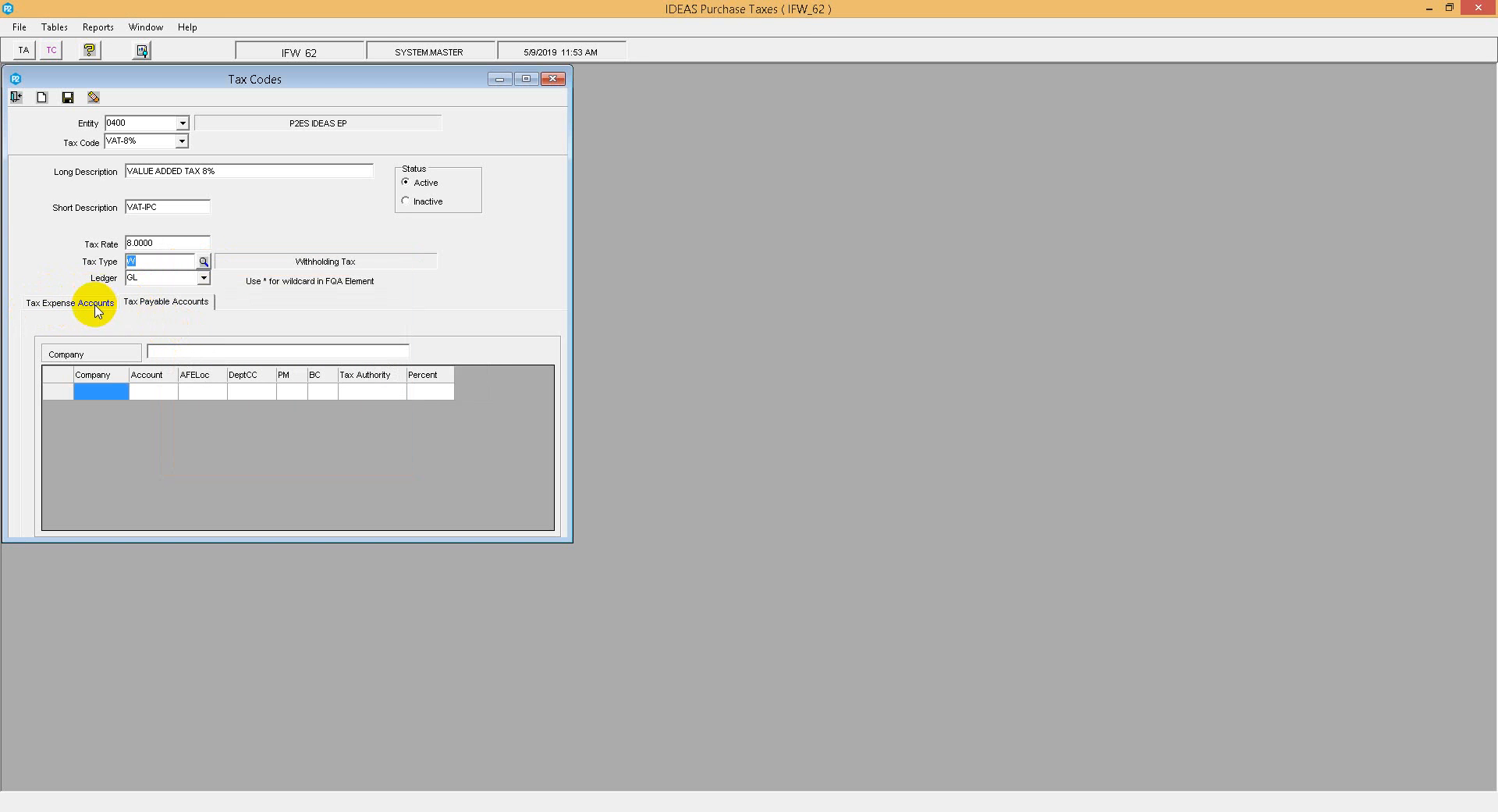
{"action": "left_click", "coordinate": [203, 262]}
{"action": "double_click", "coordinate": [190, 310]}
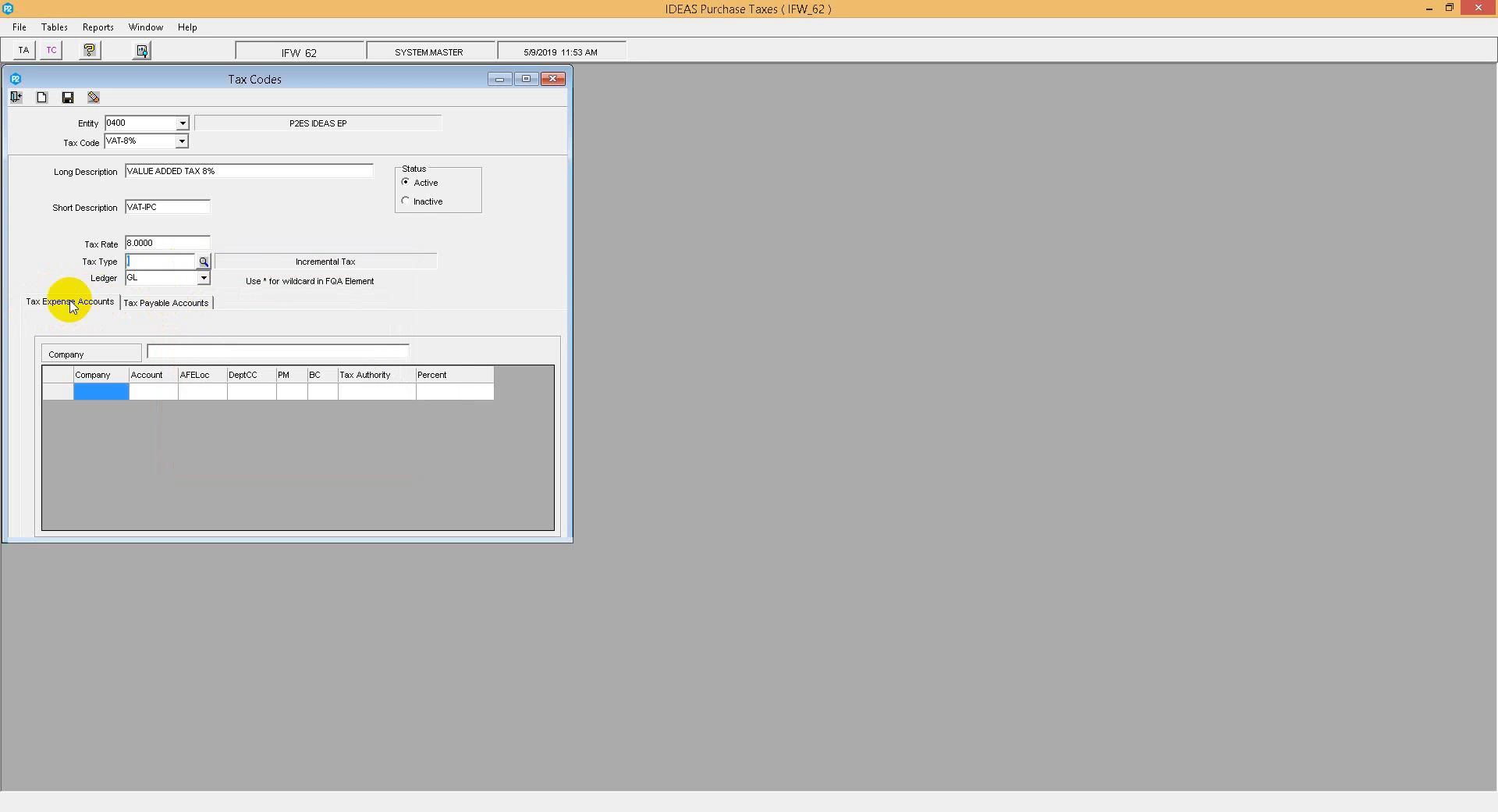
{"action": "left_click", "coordinate": [203, 262]}
{"action": "double_click", "coordinate": [190, 320]}
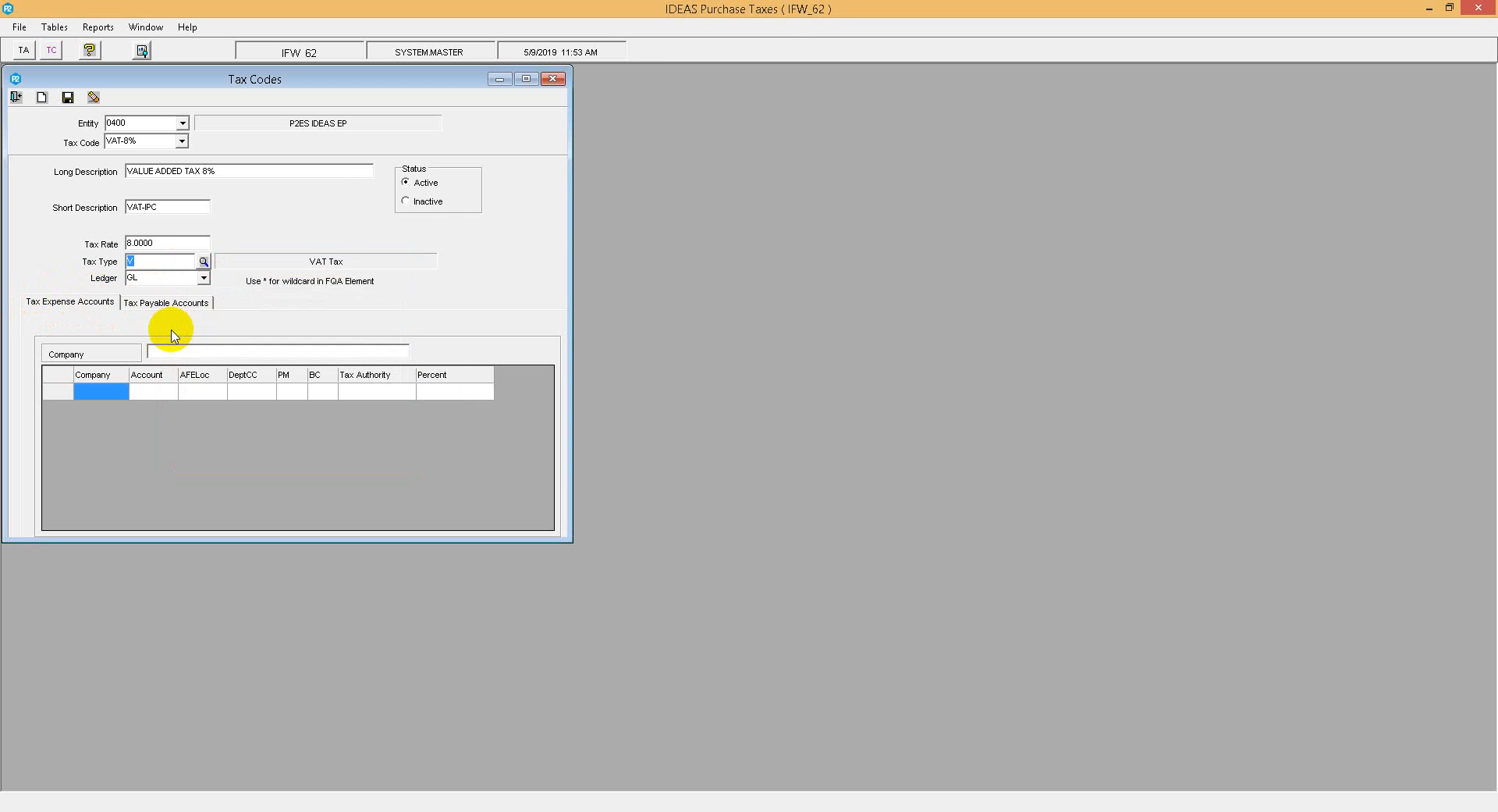
Step: Add a tax expense account row with company 0400, account 101.004 and AFELoc wildcard *******
{"action": "left_click", "coordinate": [108, 393]}
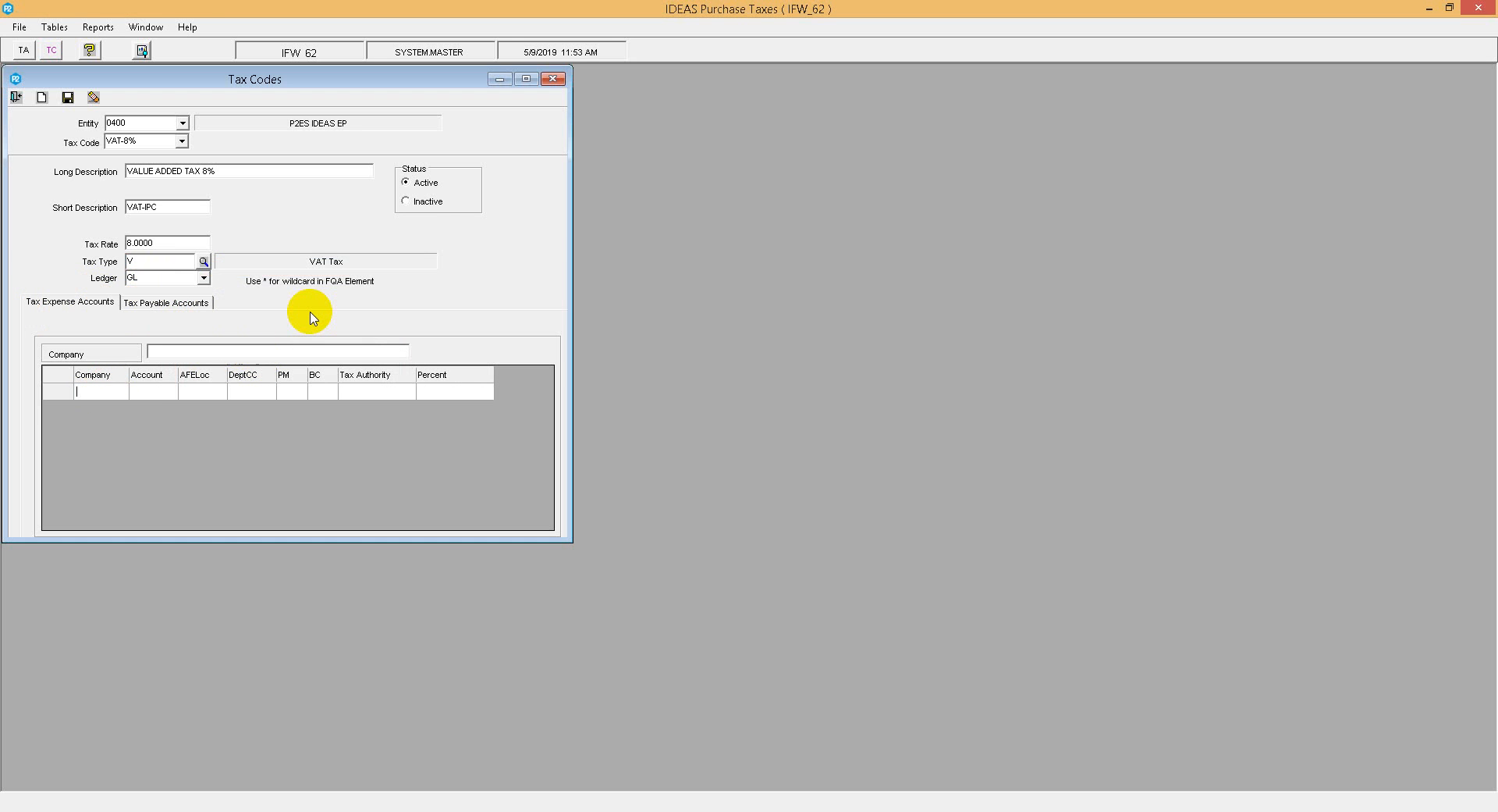
{"action": "type", "text": "0400"}
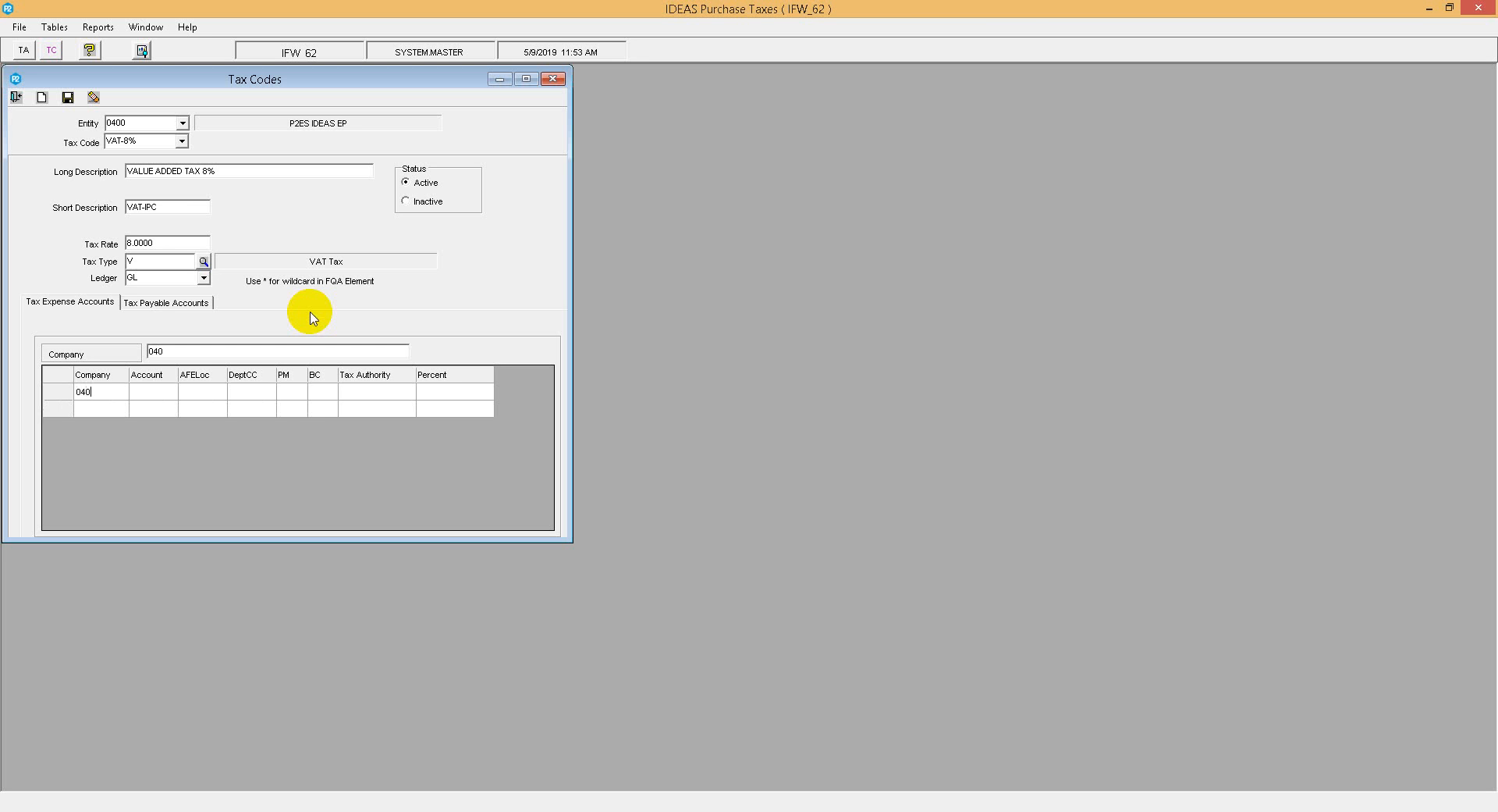
{"action": "key", "text": "Tab"}
{"action": "type", "text": "101.004"}
{"action": "key", "text": "Tab"}
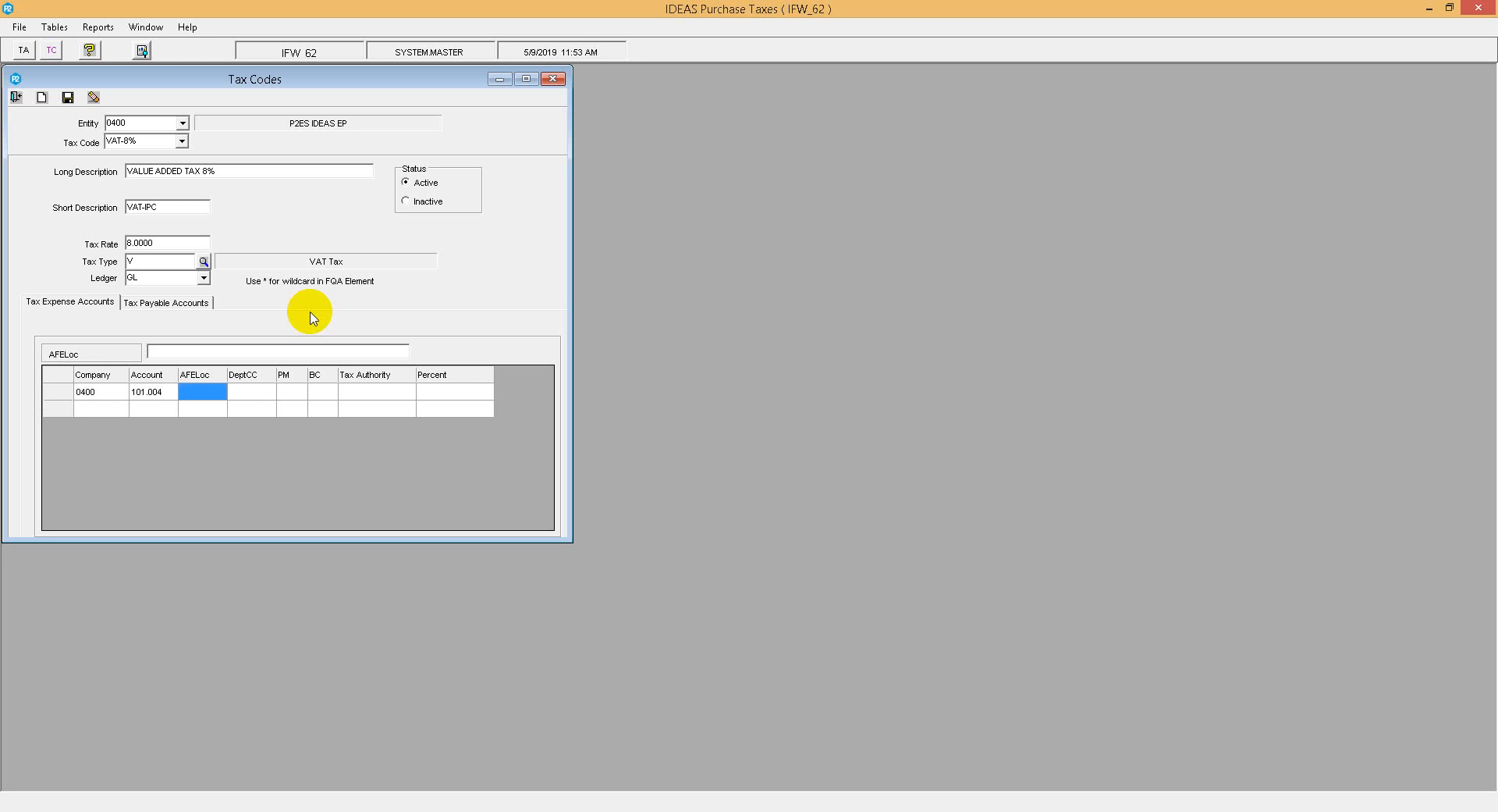
{"action": "type", "text": "*******"}
{"action": "key", "text": "Tab"}
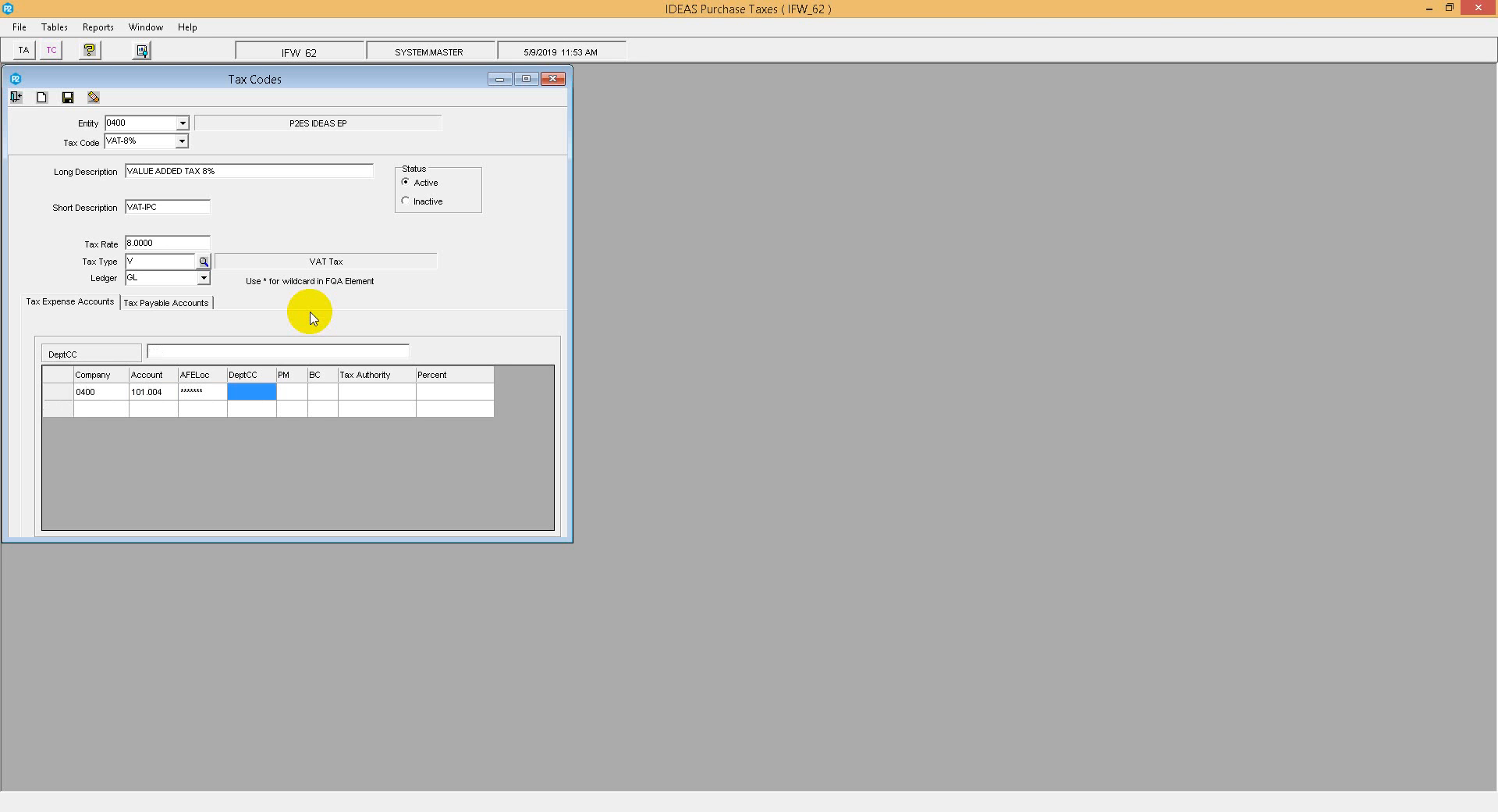
Step: Complete the first expense row with tax authority DIAN and percent 4
{"action": "key", "text": "Tab"}
{"action": "key", "text": "Tab"}
{"action": "key", "text": "Tab"}
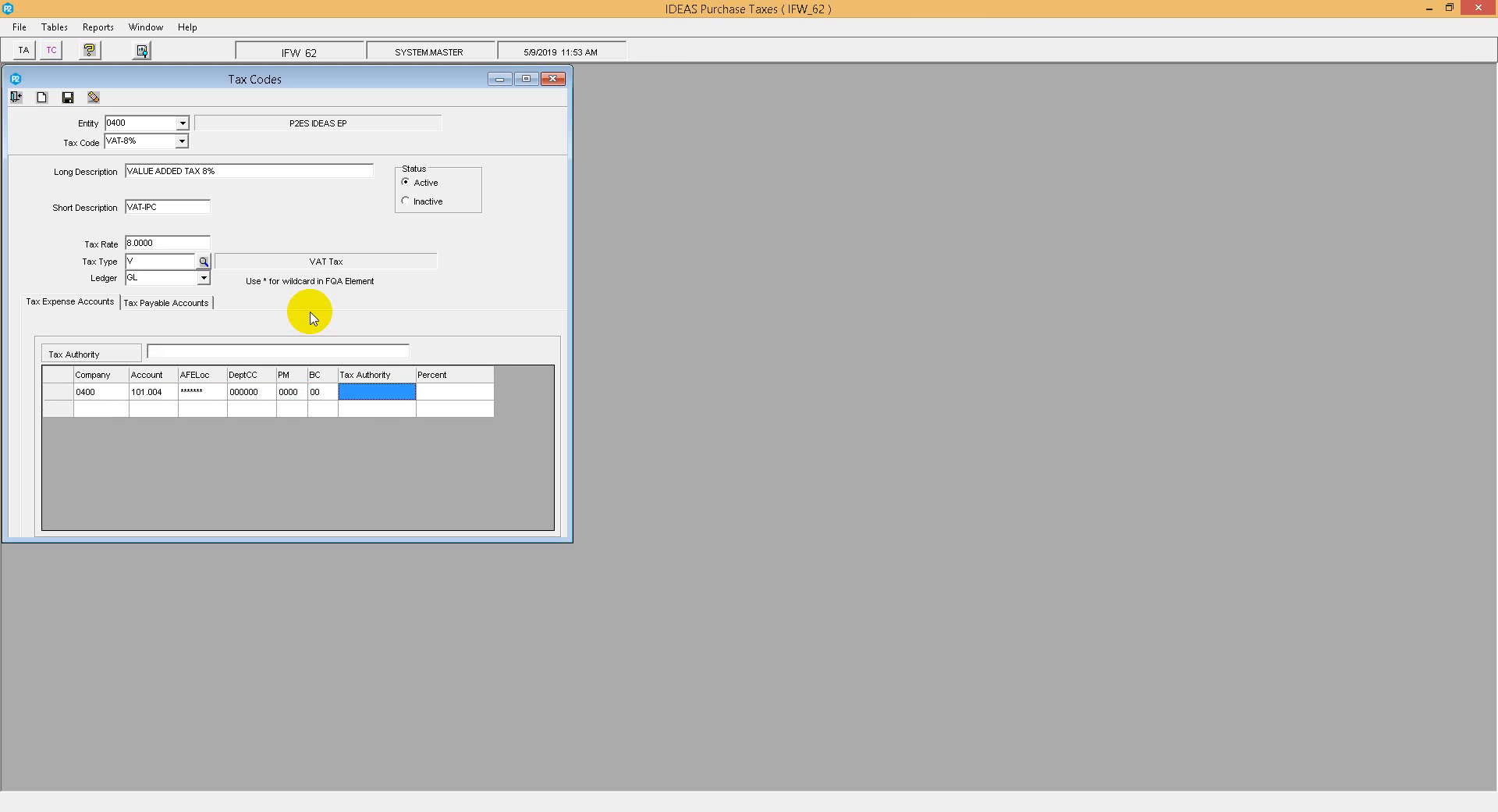
{"action": "type", "text": "DIAN"}
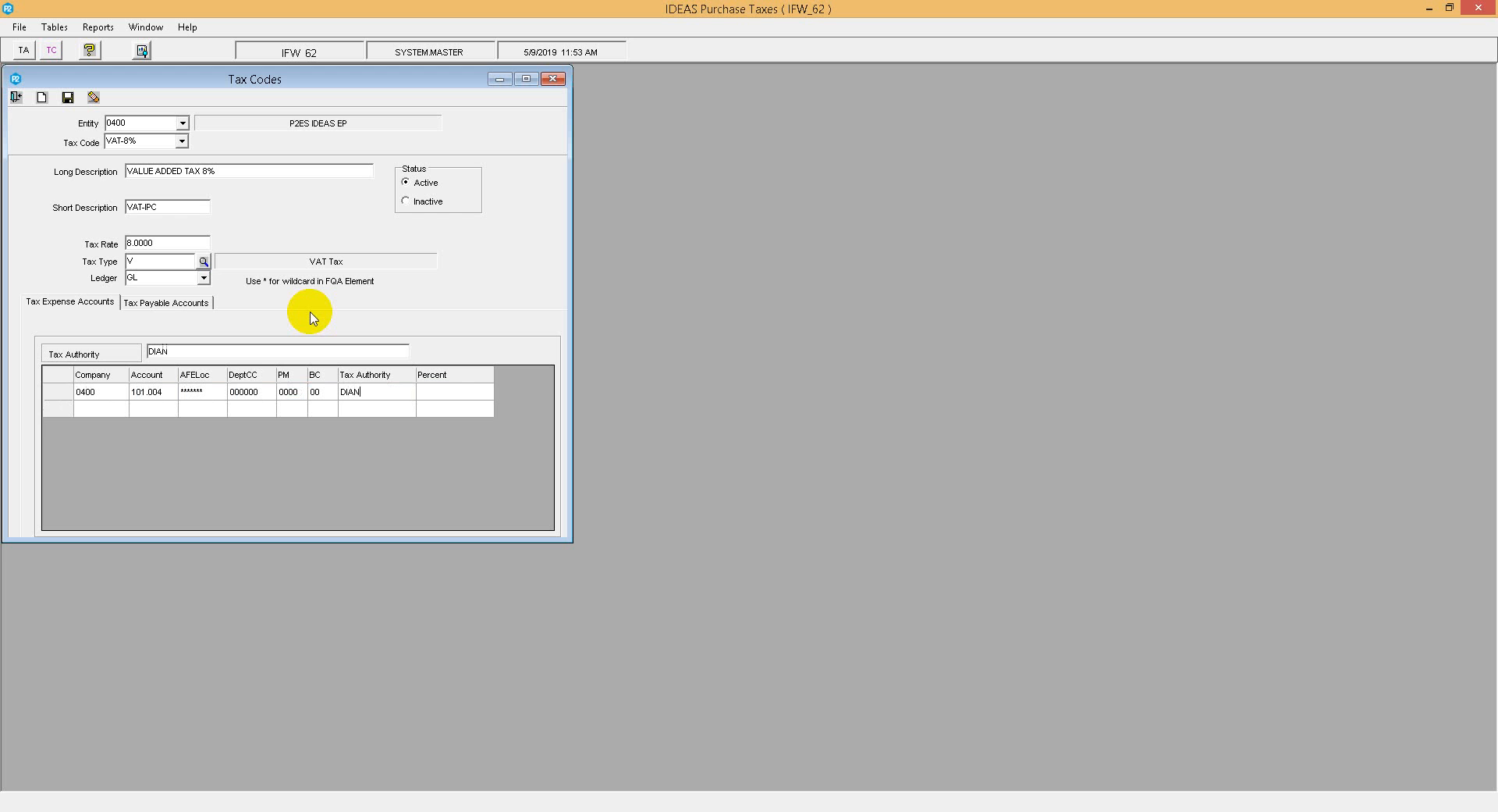
{"action": "key", "text": "Tab"}
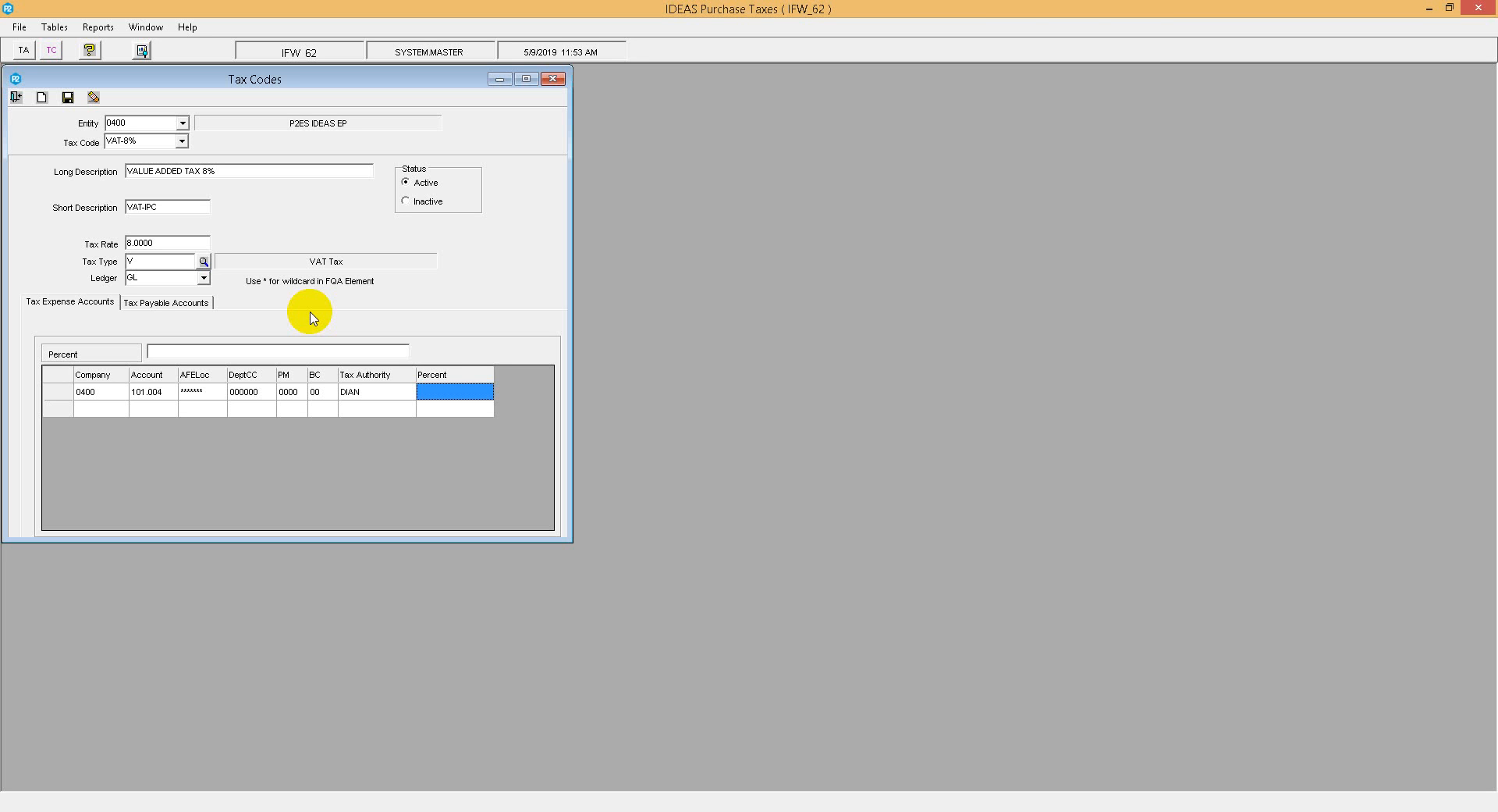
{"action": "type", "text": "4"}
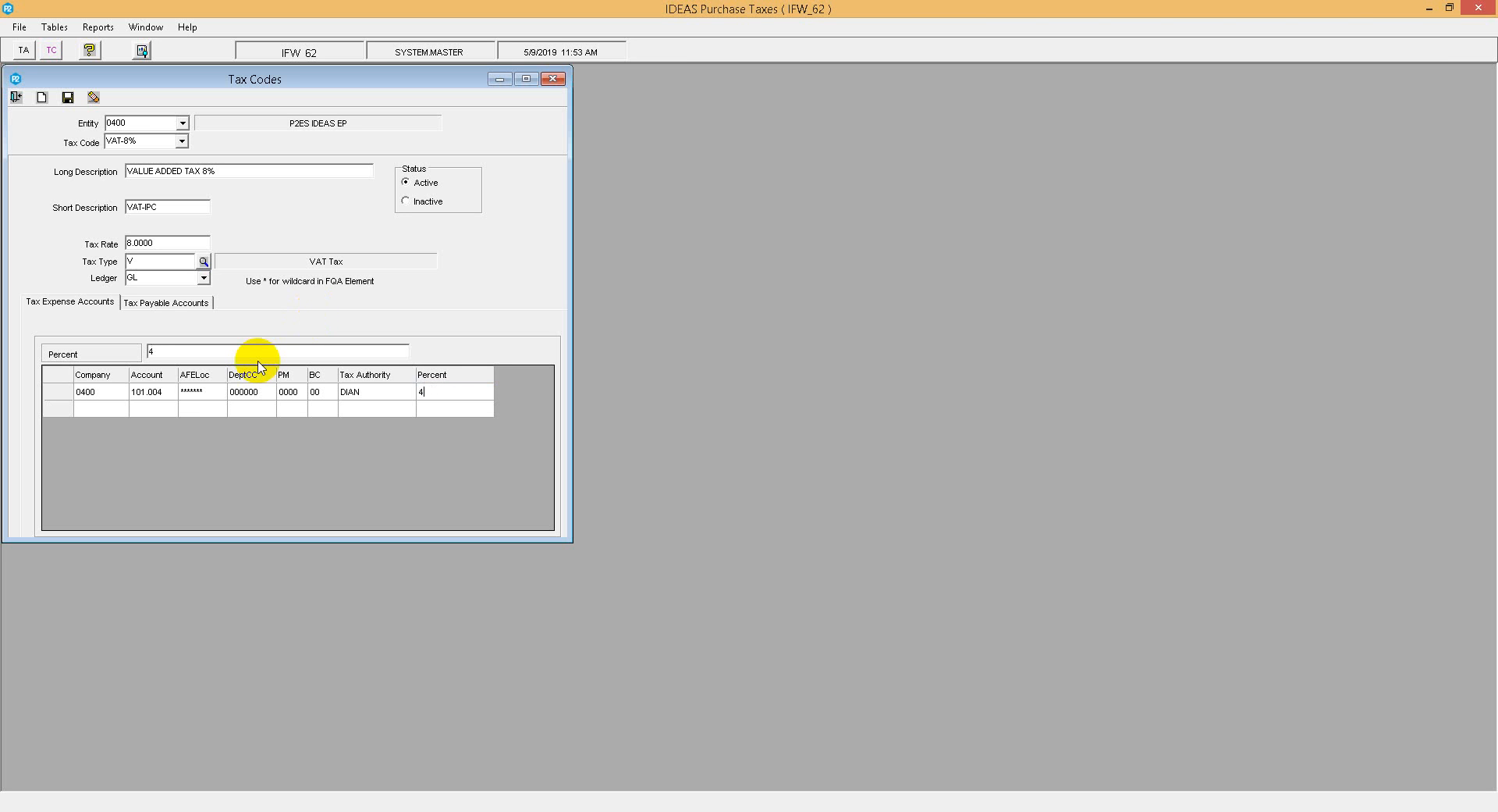
Step: Add a second expense row with company 0400, account 101.010 and DeptCC wildcard ******
{"action": "left_click", "coordinate": [97, 408]}
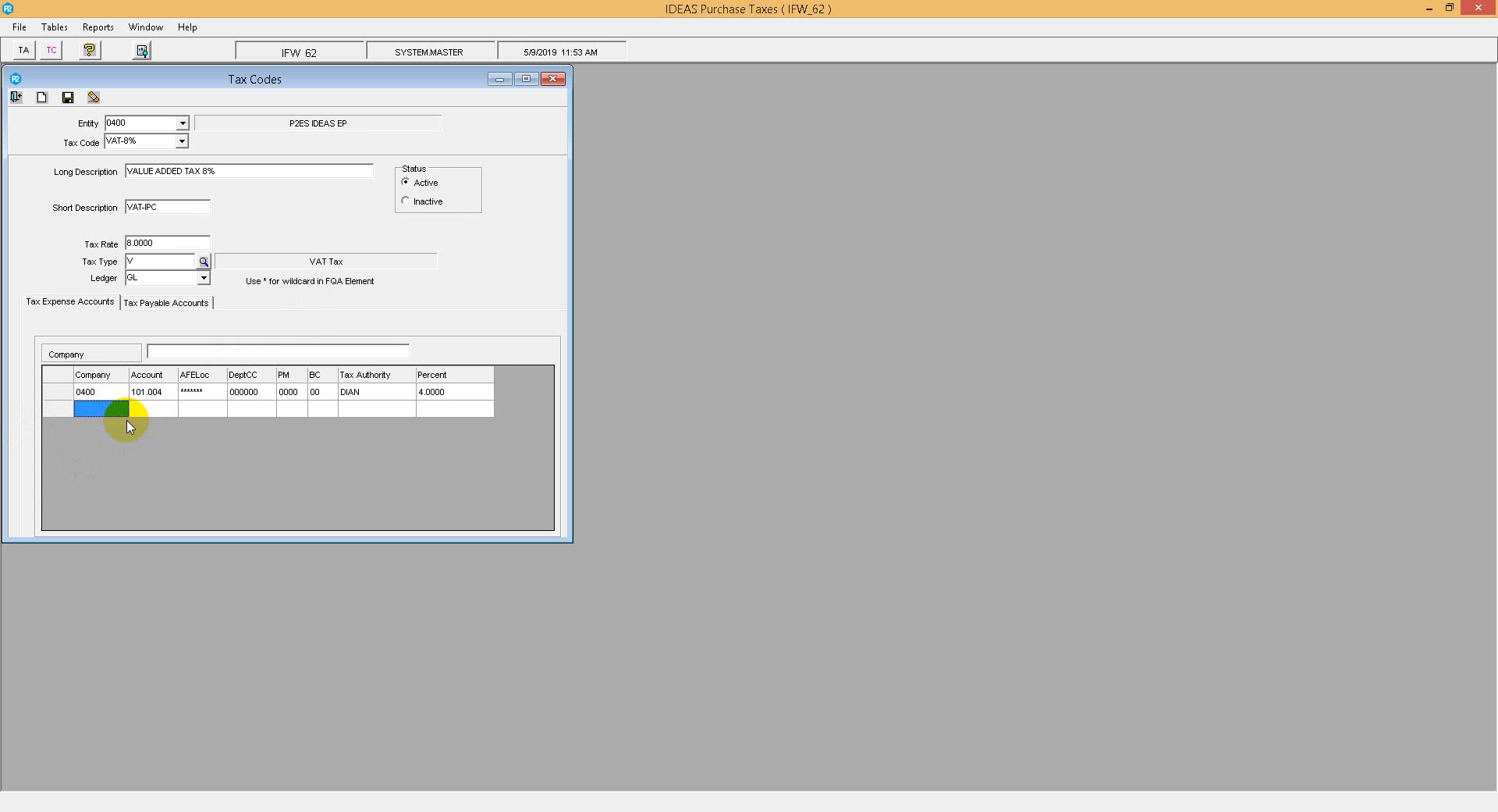
{"action": "type", "text": "0400"}
{"action": "key", "text": "Tab"}
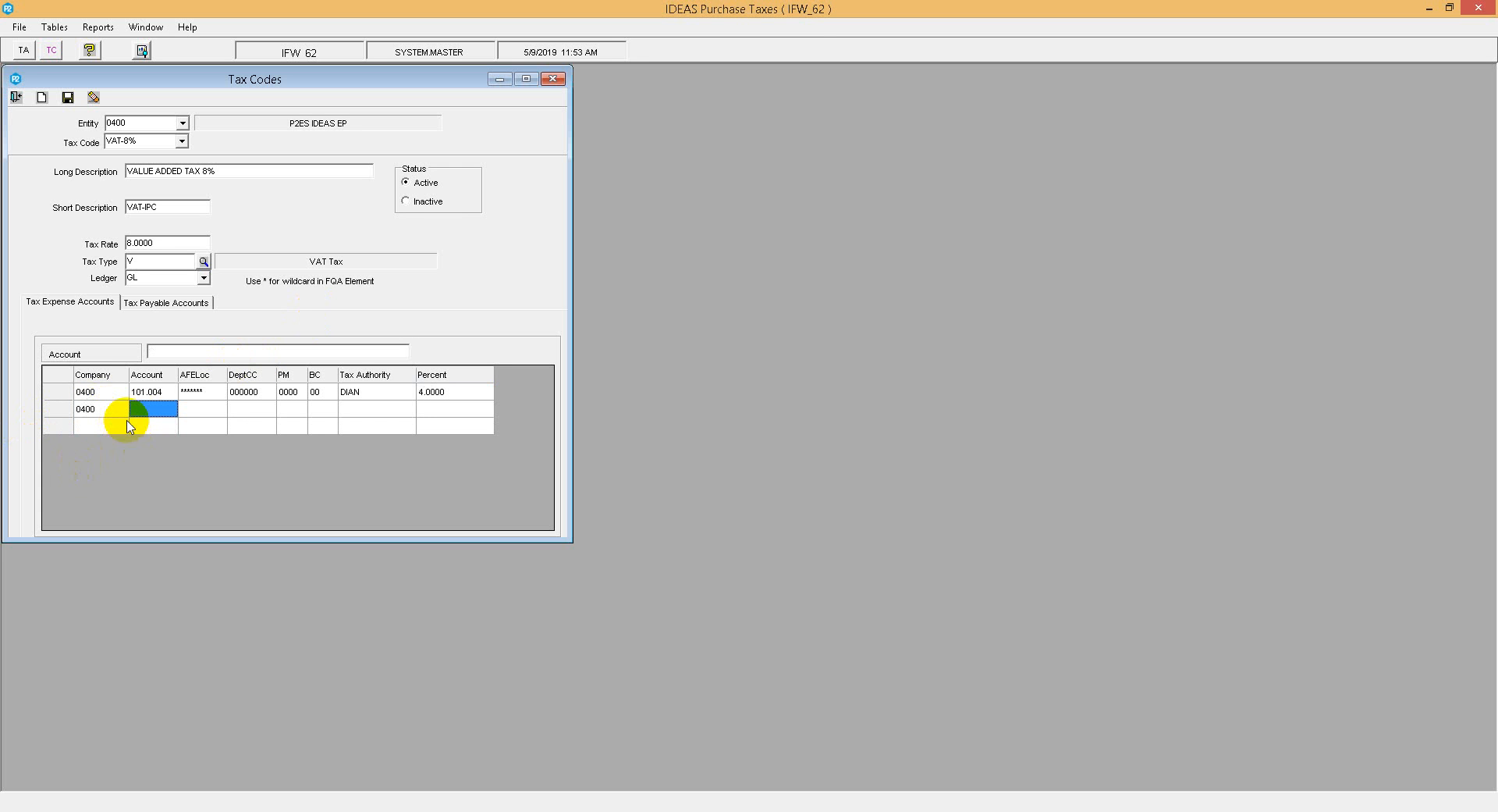
{"action": "left_click", "coordinate": [157, 412]}
{"action": "type", "text": "101"}
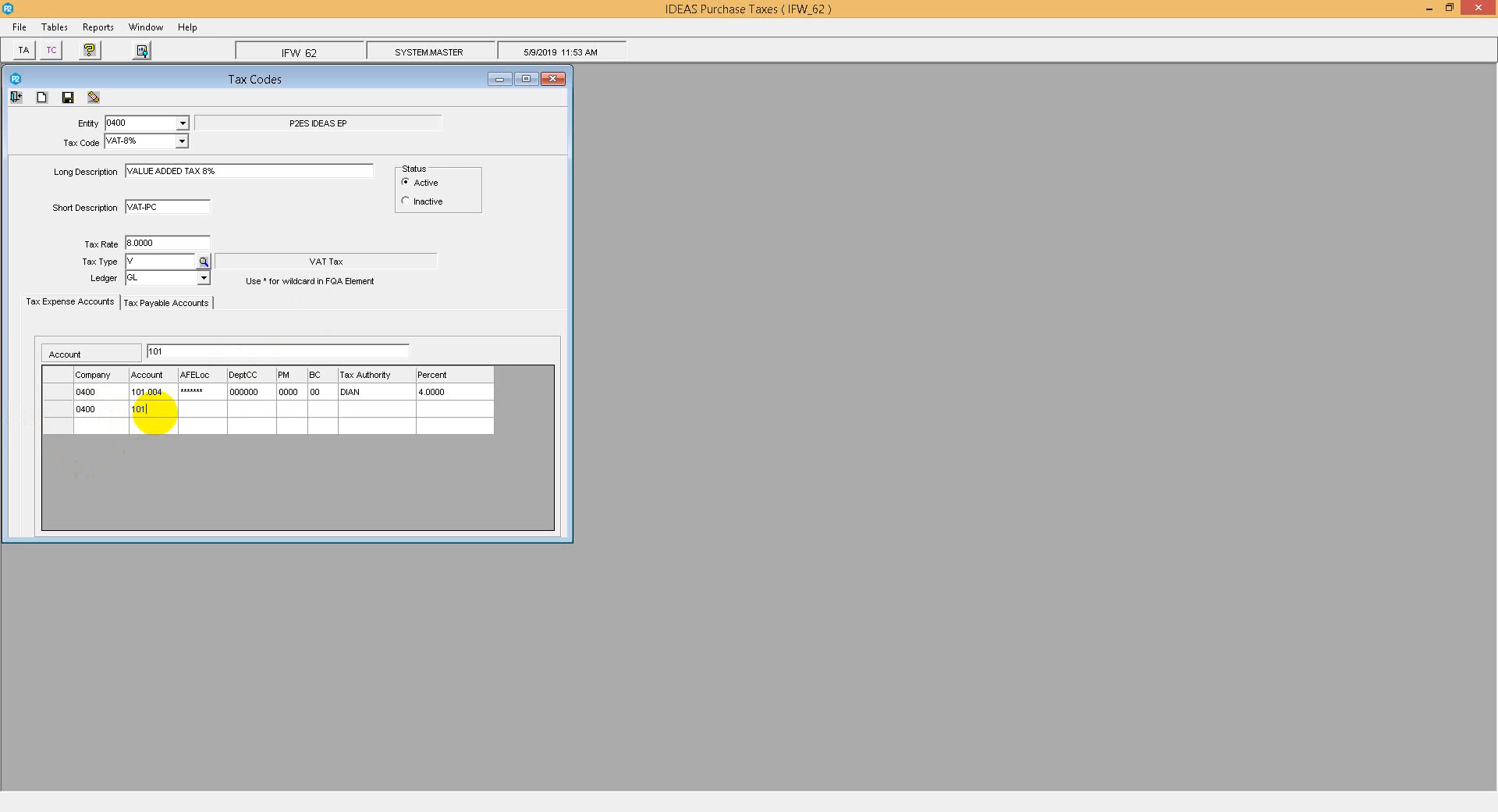
{"action": "type", "text": ".010"}
{"action": "key", "text": "Tab"}
Step: Set the second row's tax authority to DIAN and its percent to 4
{"action": "key", "text": "Tab"}
{"action": "type", "text": "******"}
{"action": "key", "text": "Tab"}
{"action": "key", "text": "Tab"}
{"action": "key", "text": "Tab"}
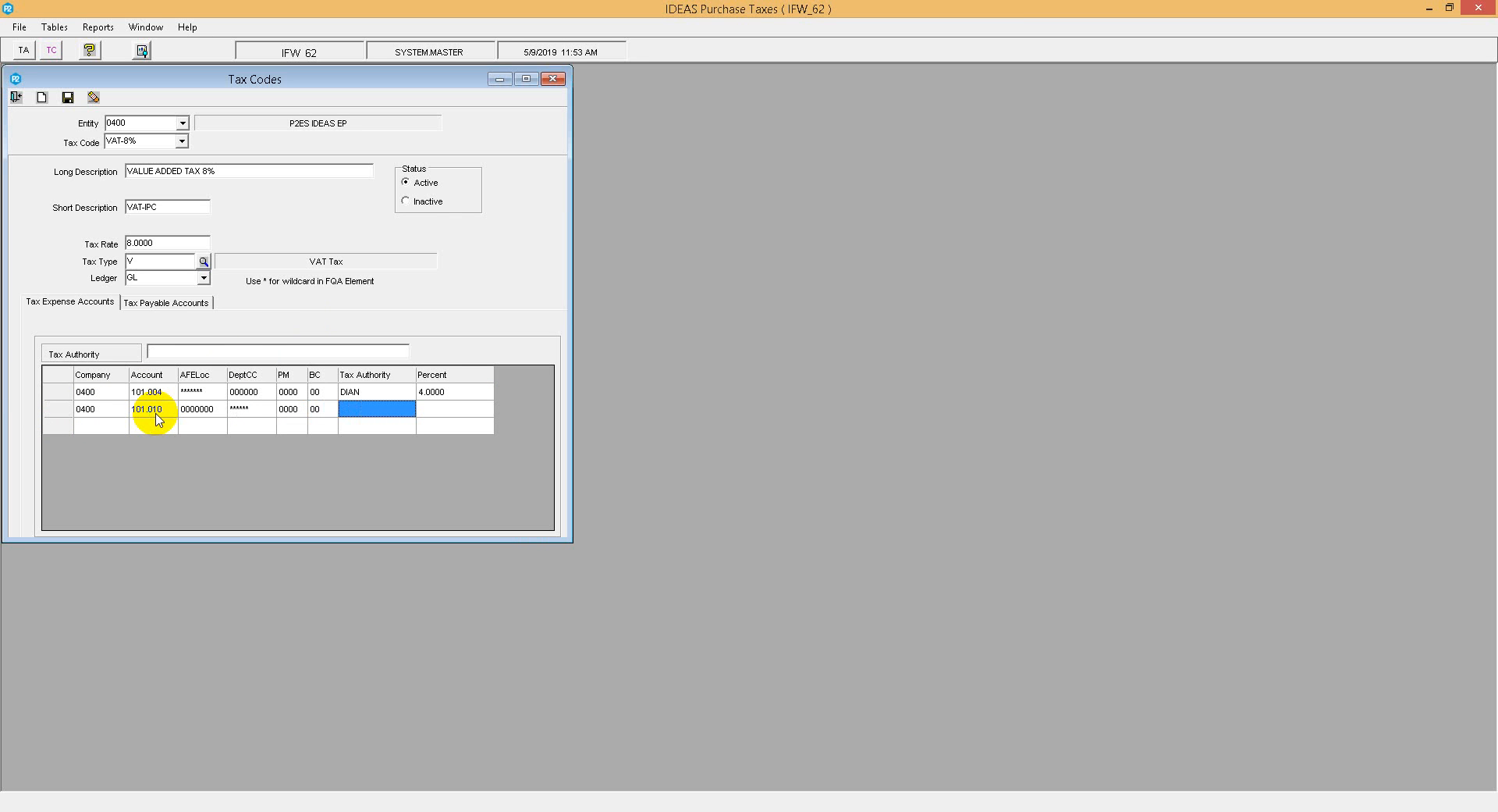
{"action": "type", "text": "DIAN"}
{"action": "key", "text": "Tab"}
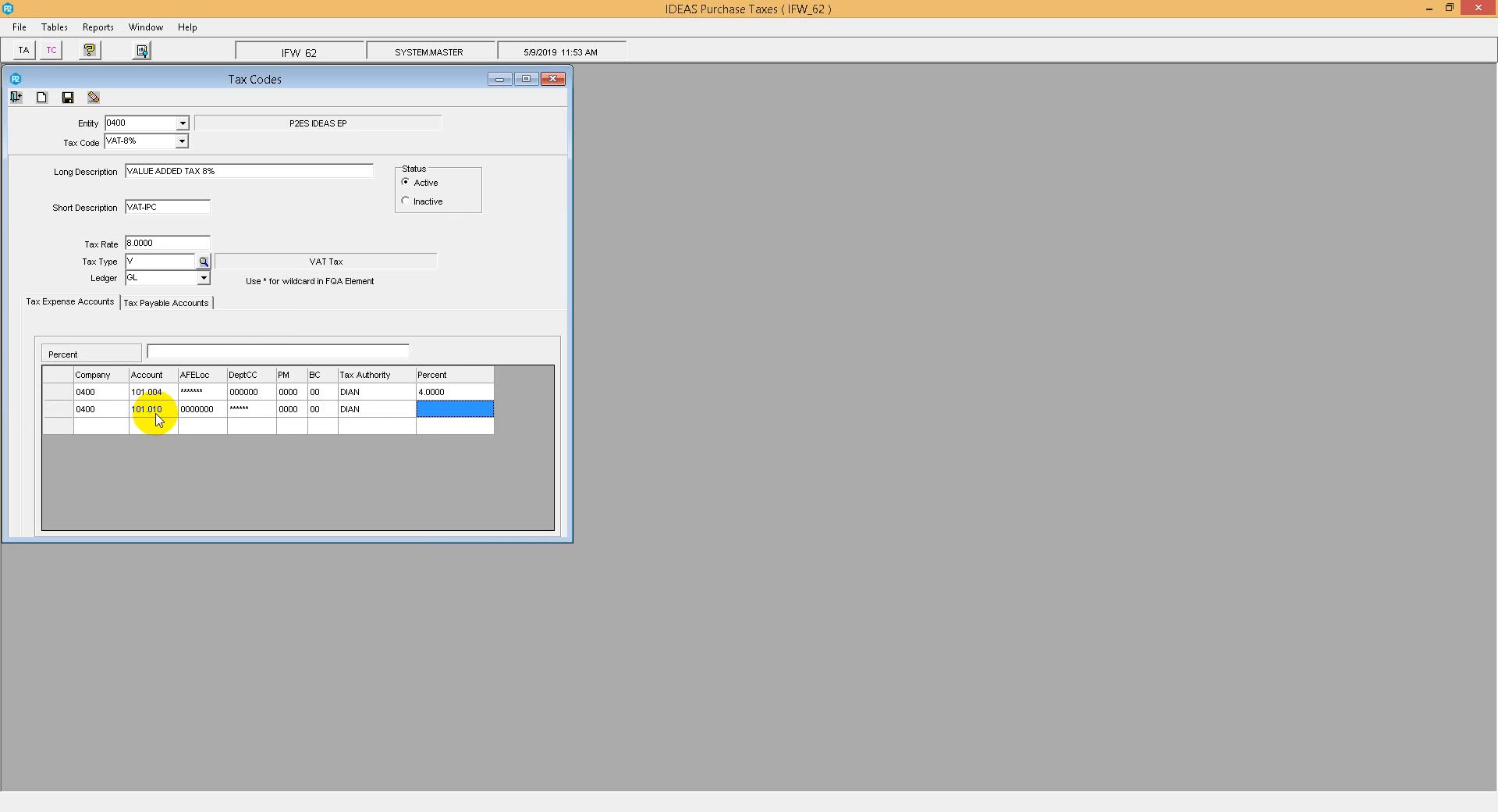
{"action": "type", "text": "4"}
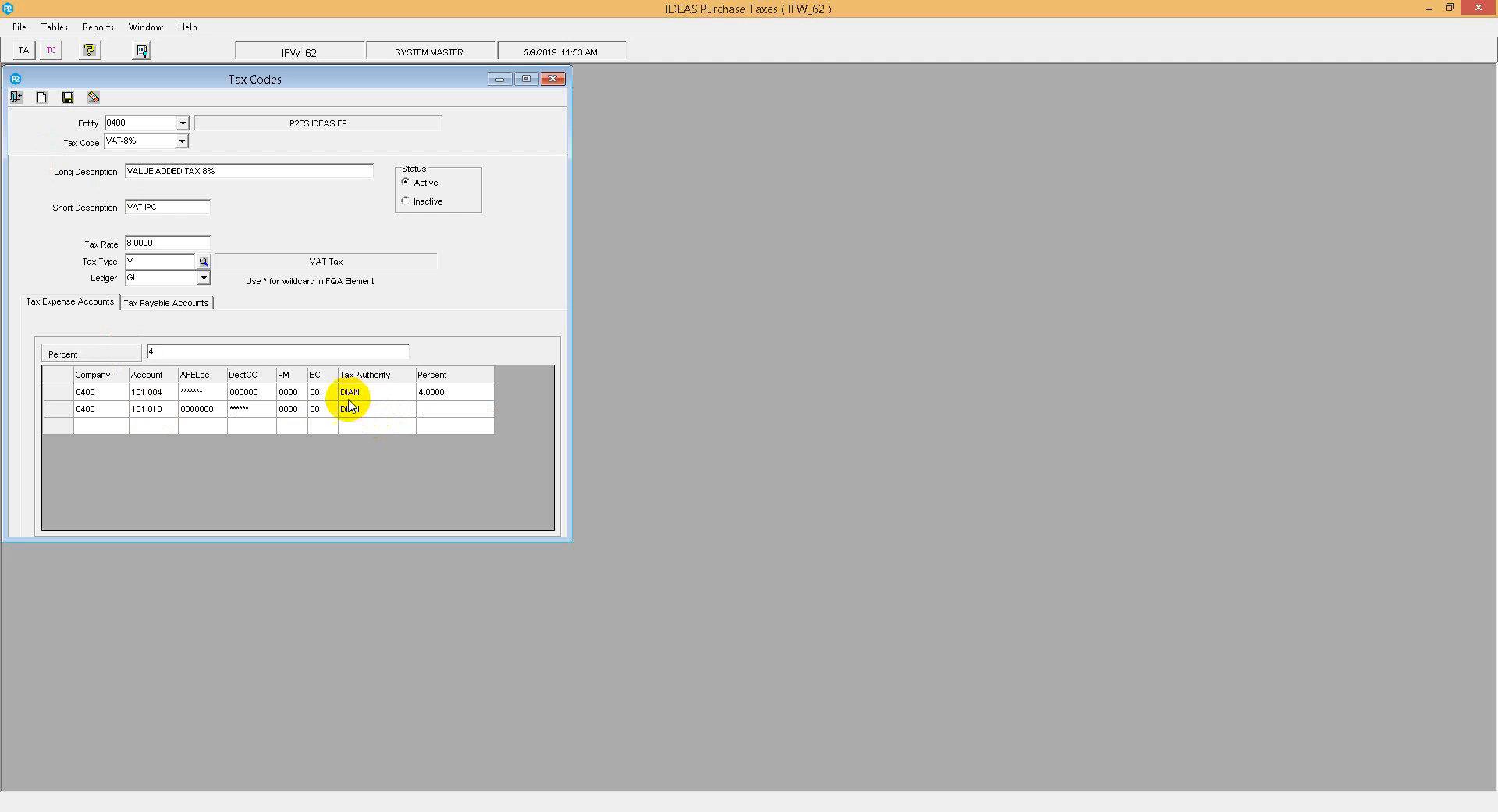
{"action": "left_click", "coordinate": [352, 392]}
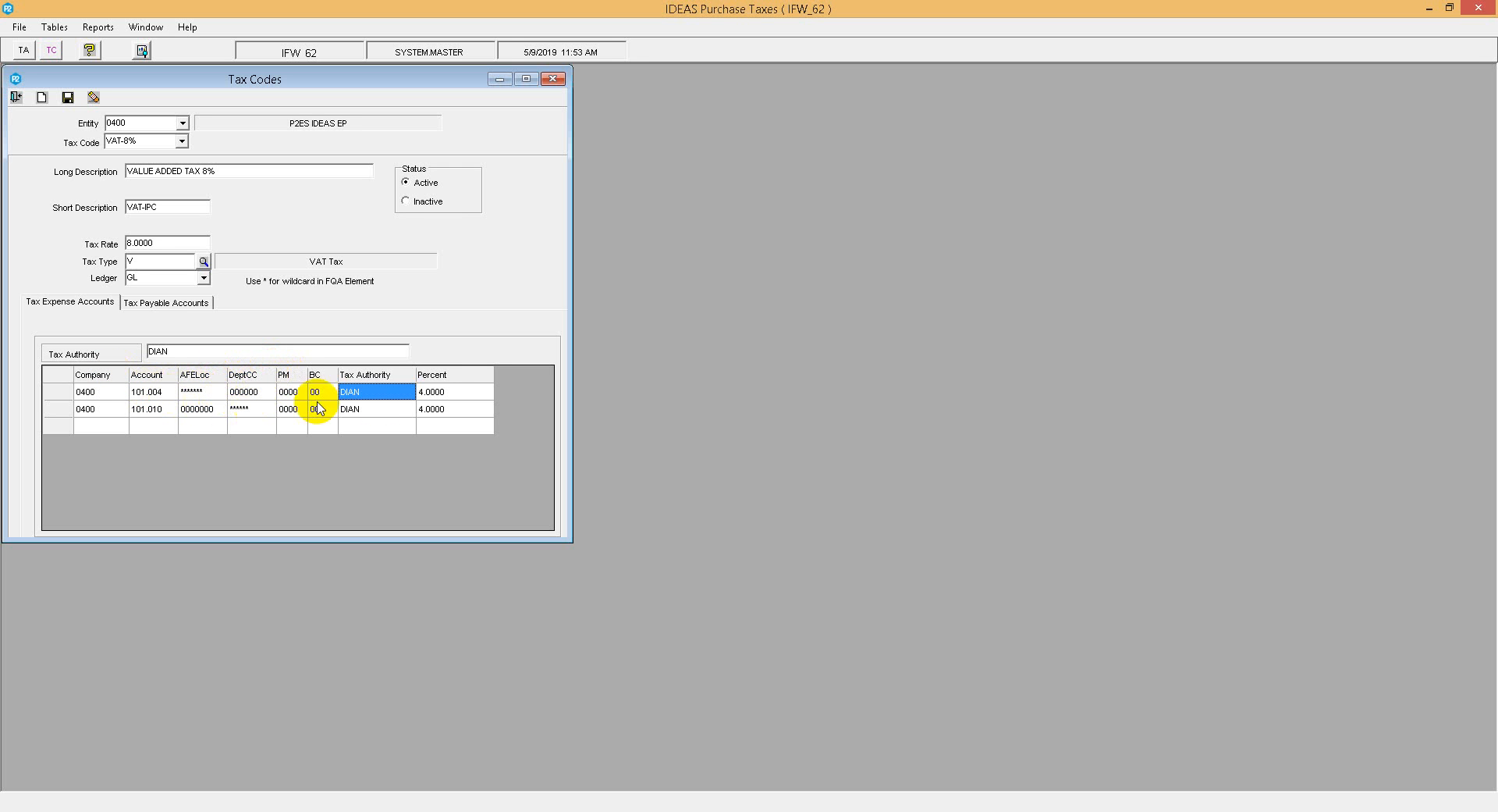
Step: Try to change the first row's AFELoc to start with 11
{"action": "left_click", "coordinate": [223, 396]}
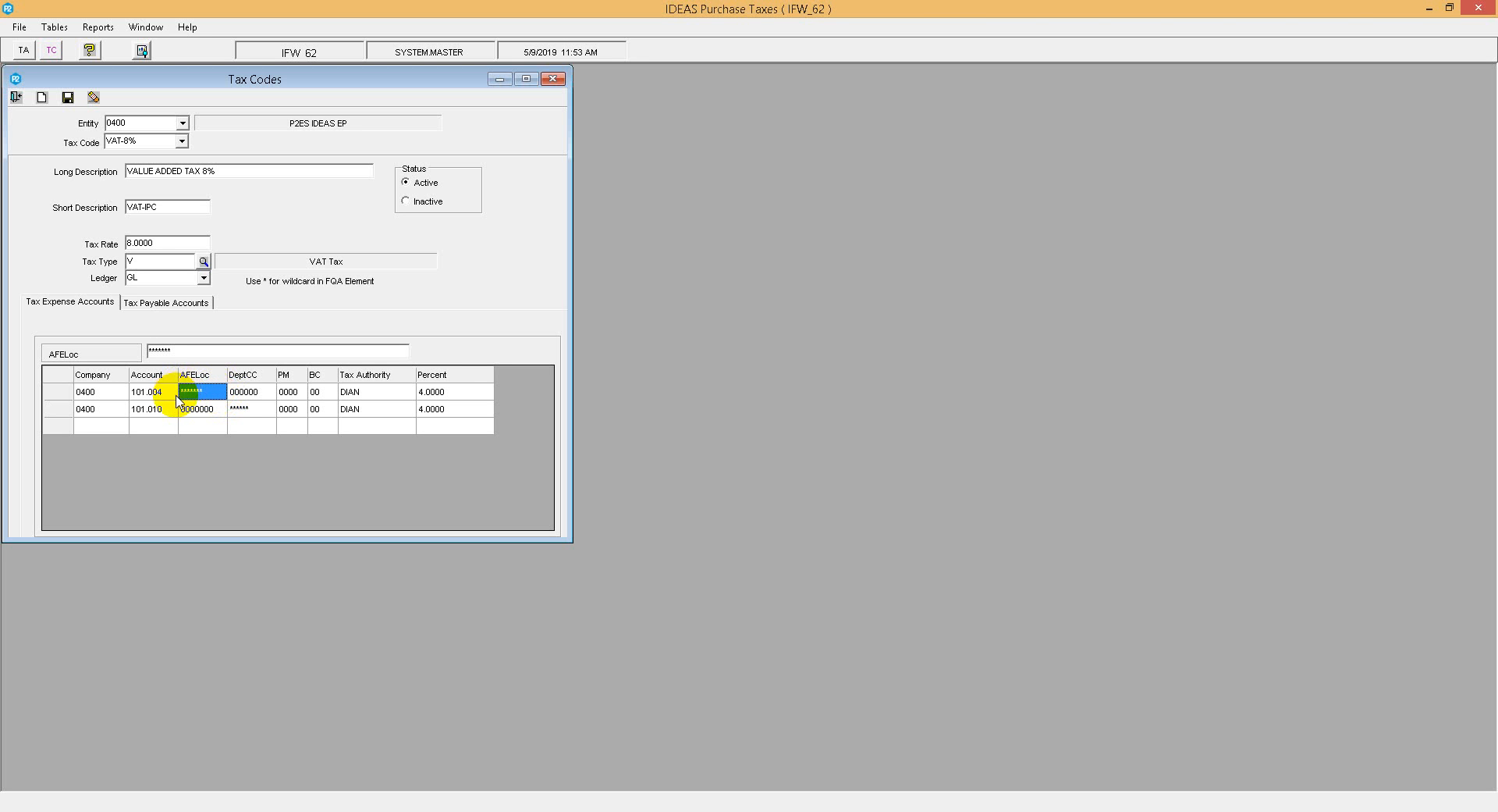
{"action": "left_click", "coordinate": [230, 408]}
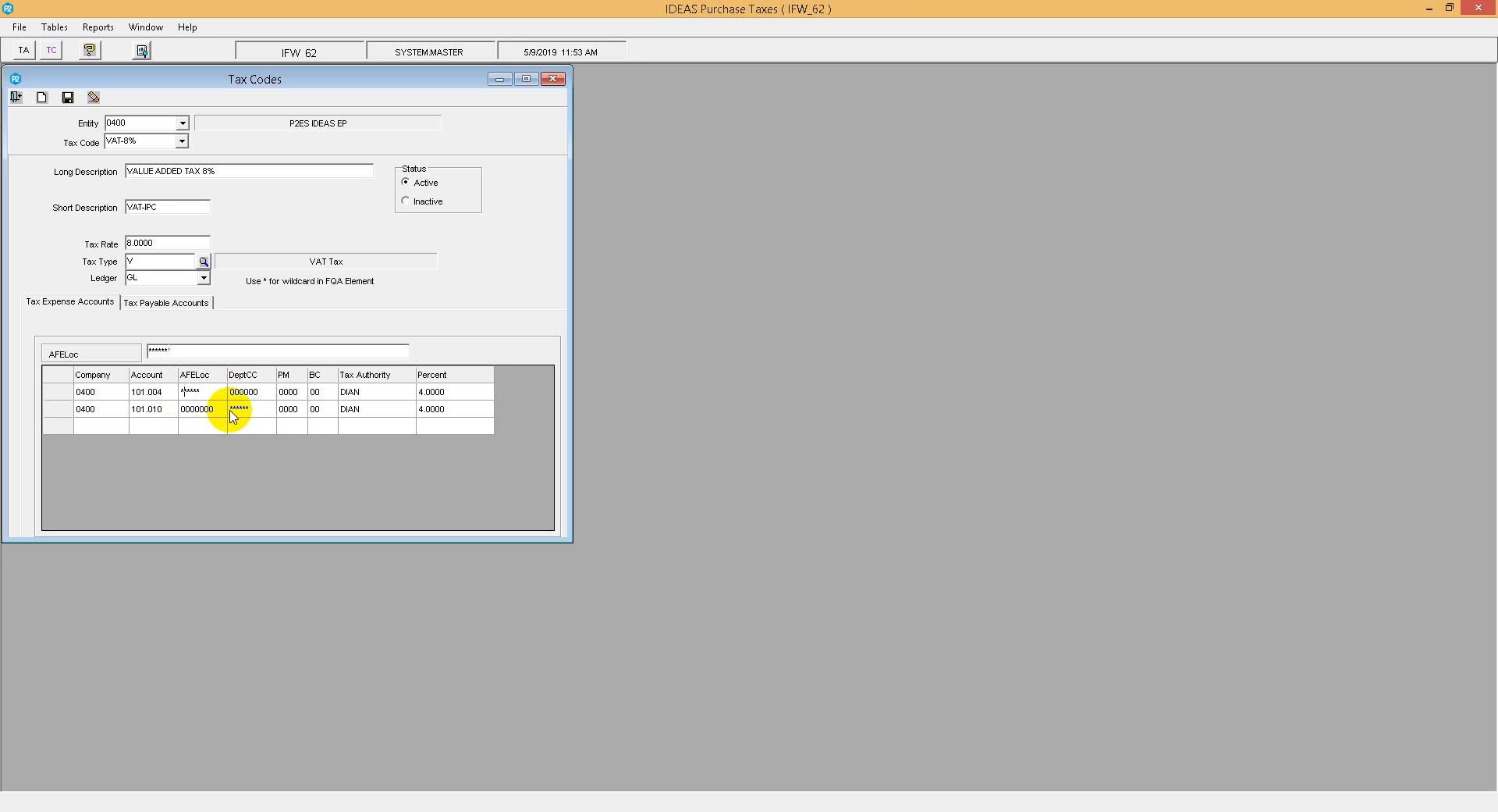
{"action": "type", "text": "11"}
{"action": "key", "text": "Tab"}
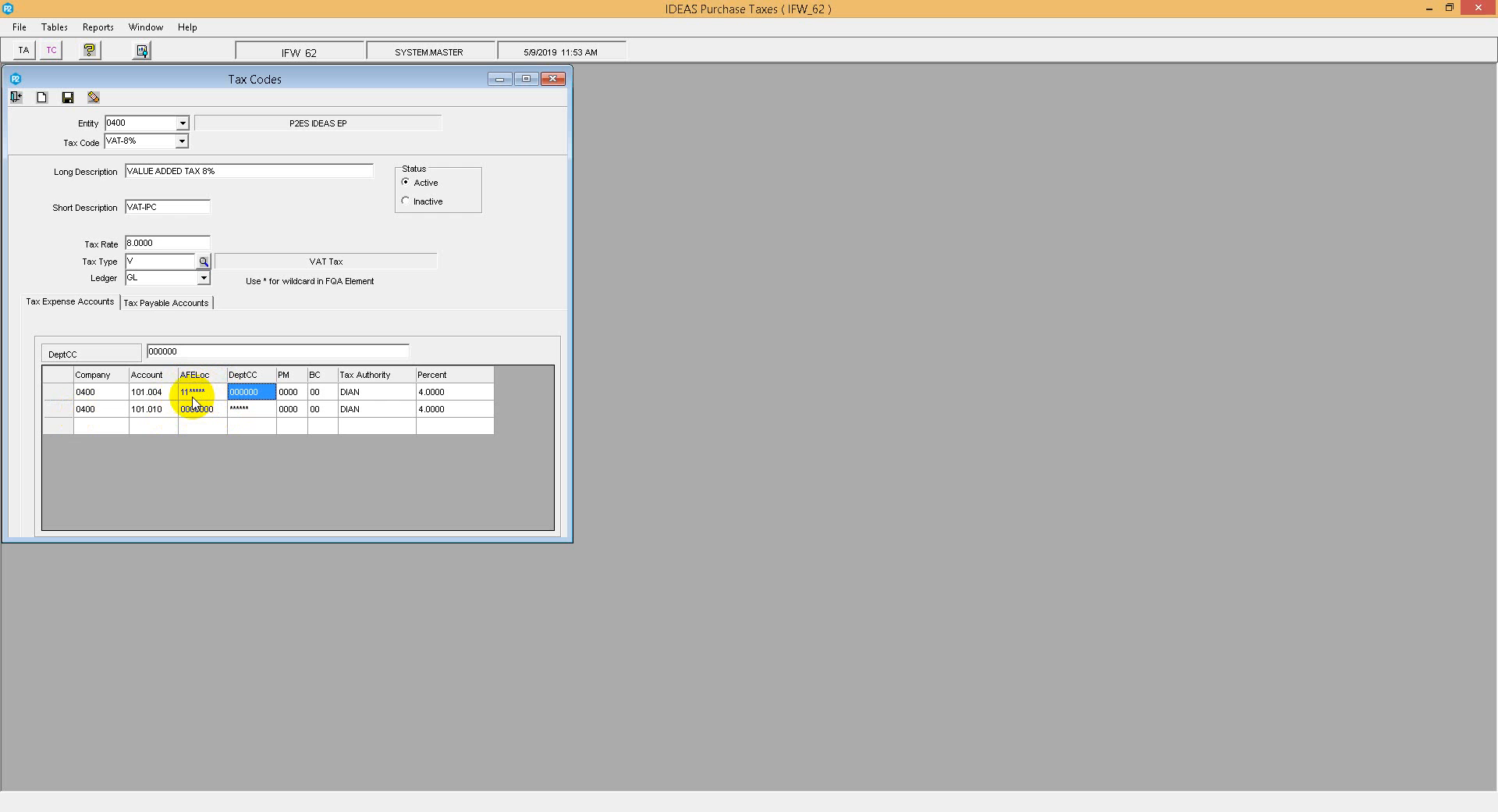
{"action": "left_click", "coordinate": [254, 409]}
{"action": "left_click", "coordinate": [809, 465]}
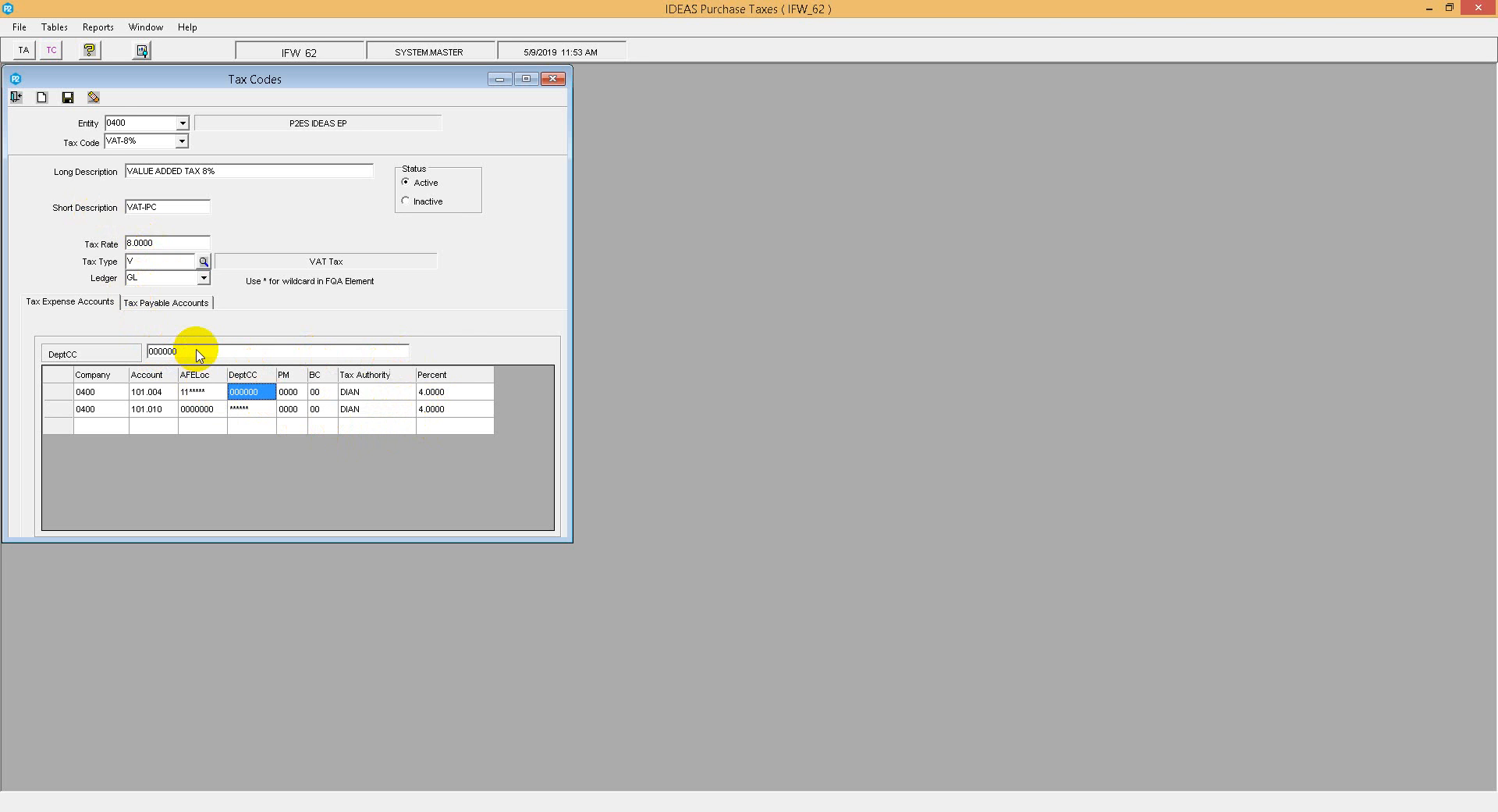
Step: Save the tax code and reselect VAT-8% from the tax code list
{"action": "left_click", "coordinate": [68, 98]}
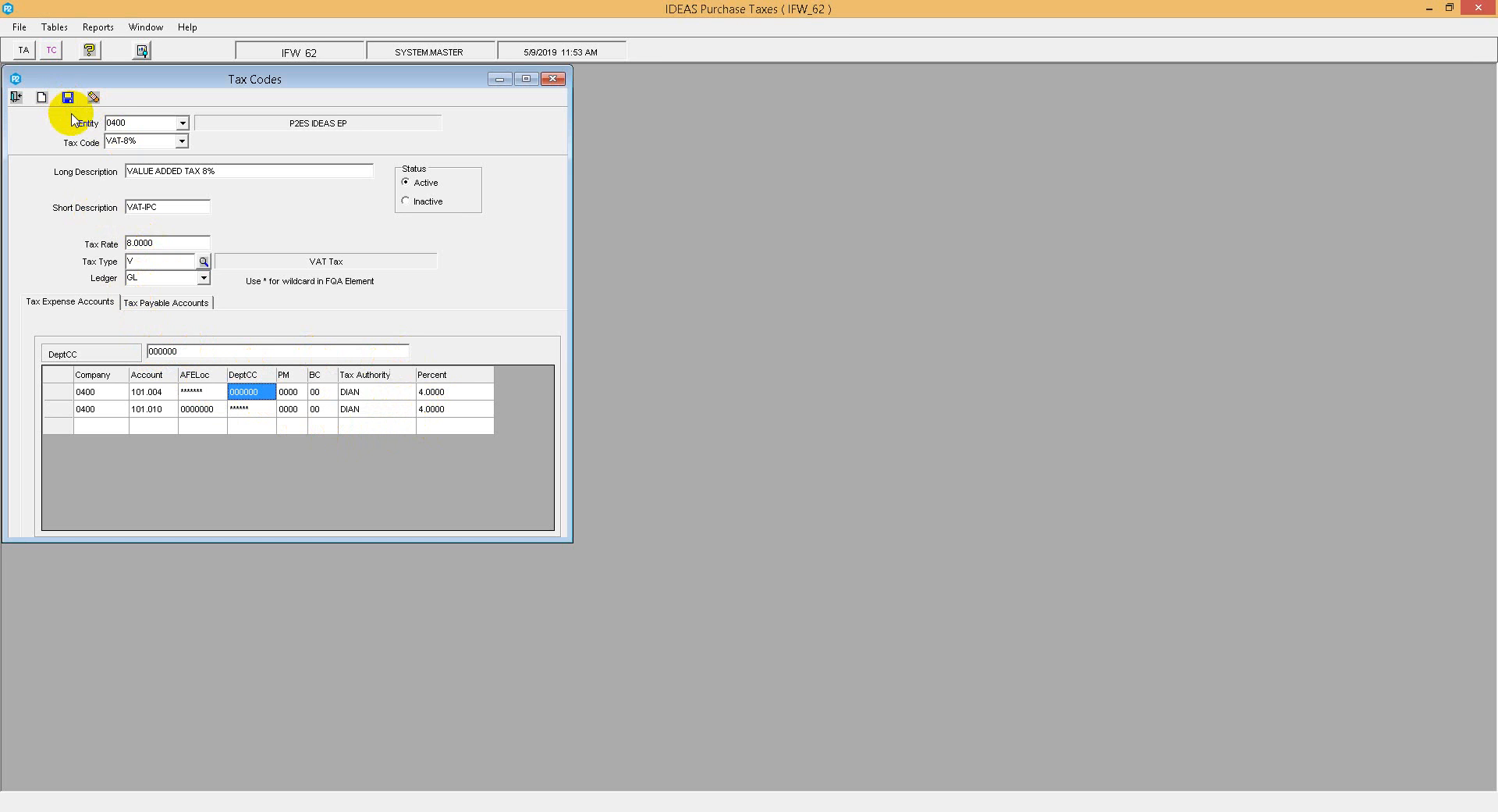
{"action": "left_click", "coordinate": [68, 97]}
{"action": "left_click", "coordinate": [183, 144]}
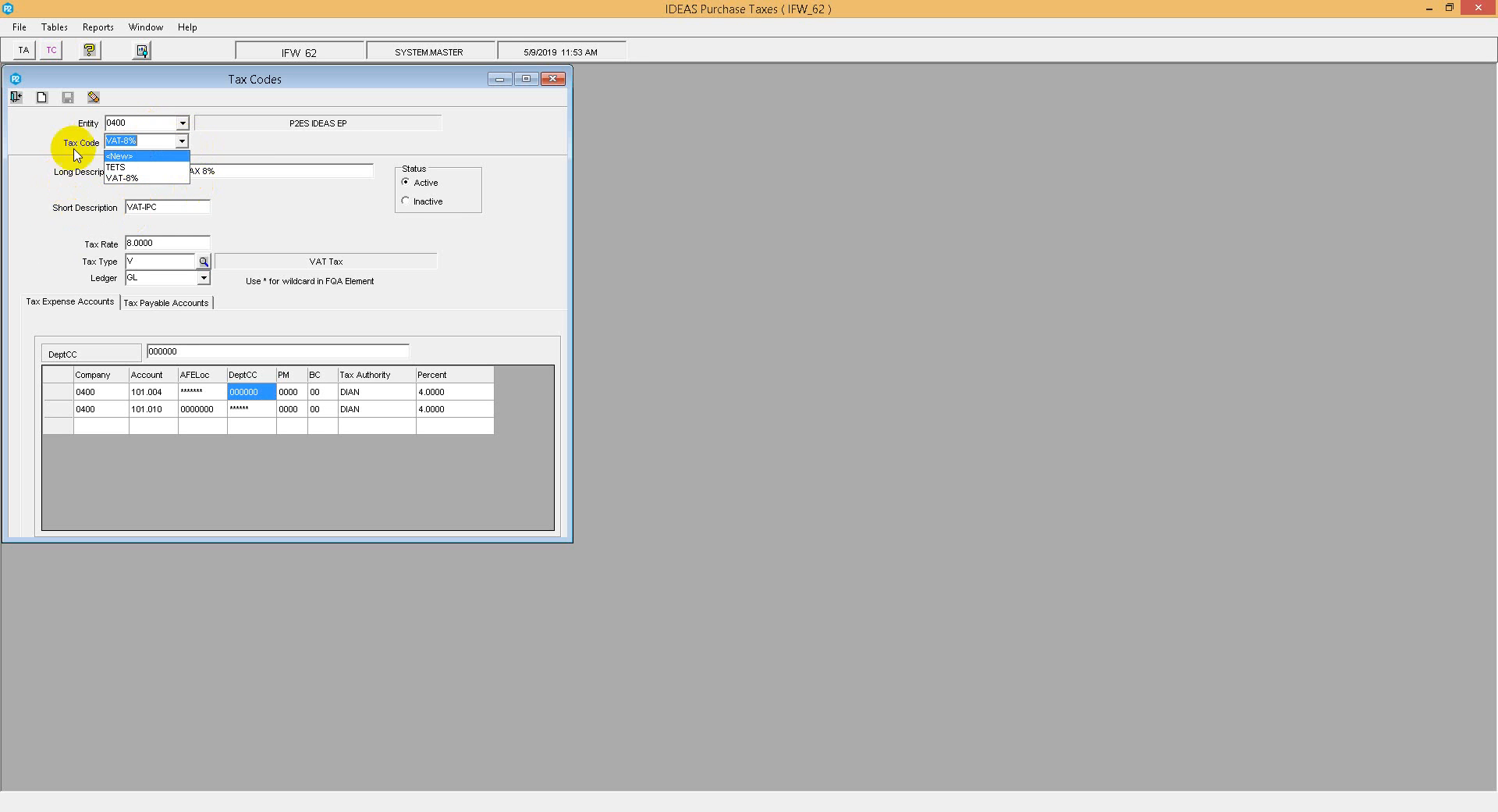
{"action": "left_click", "coordinate": [135, 179]}
{"action": "left_click", "coordinate": [182, 143]}
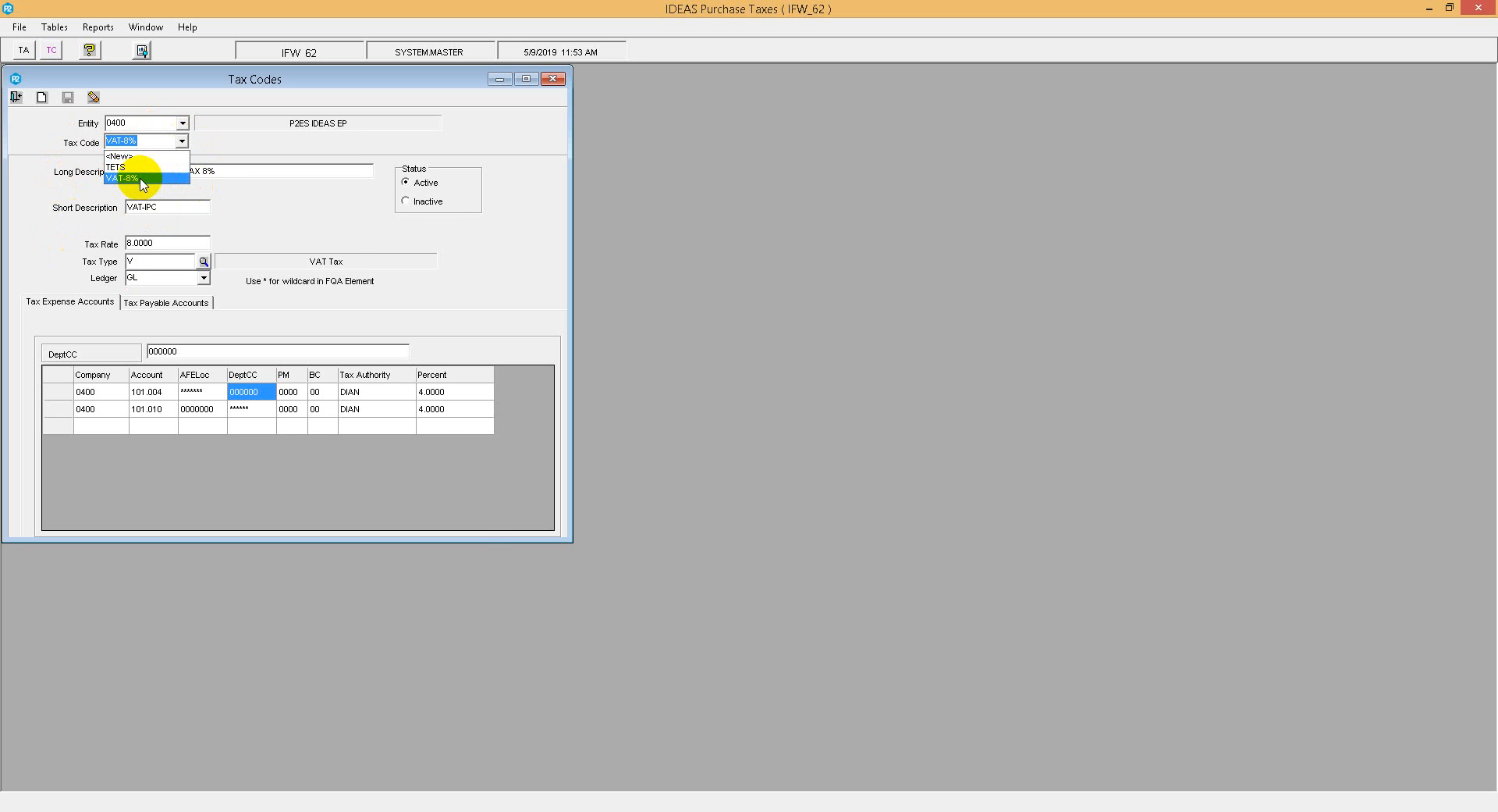
{"action": "left_click", "coordinate": [141, 180]}
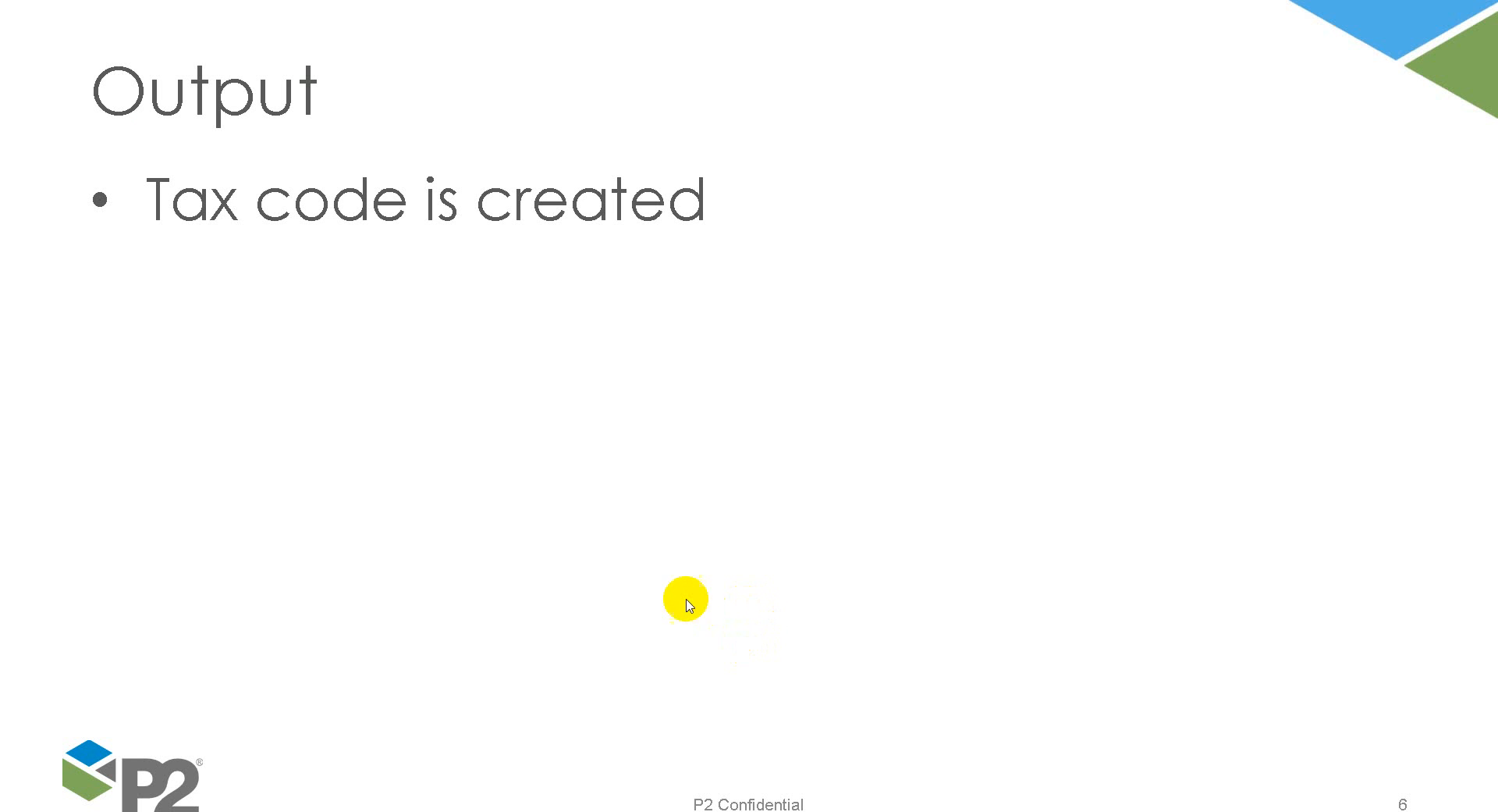
Step: Clear the form and reload tax code VAT-8% for entity 0400 to review the saved record
{"action": "mouse_move", "coordinate": [740, 811]}
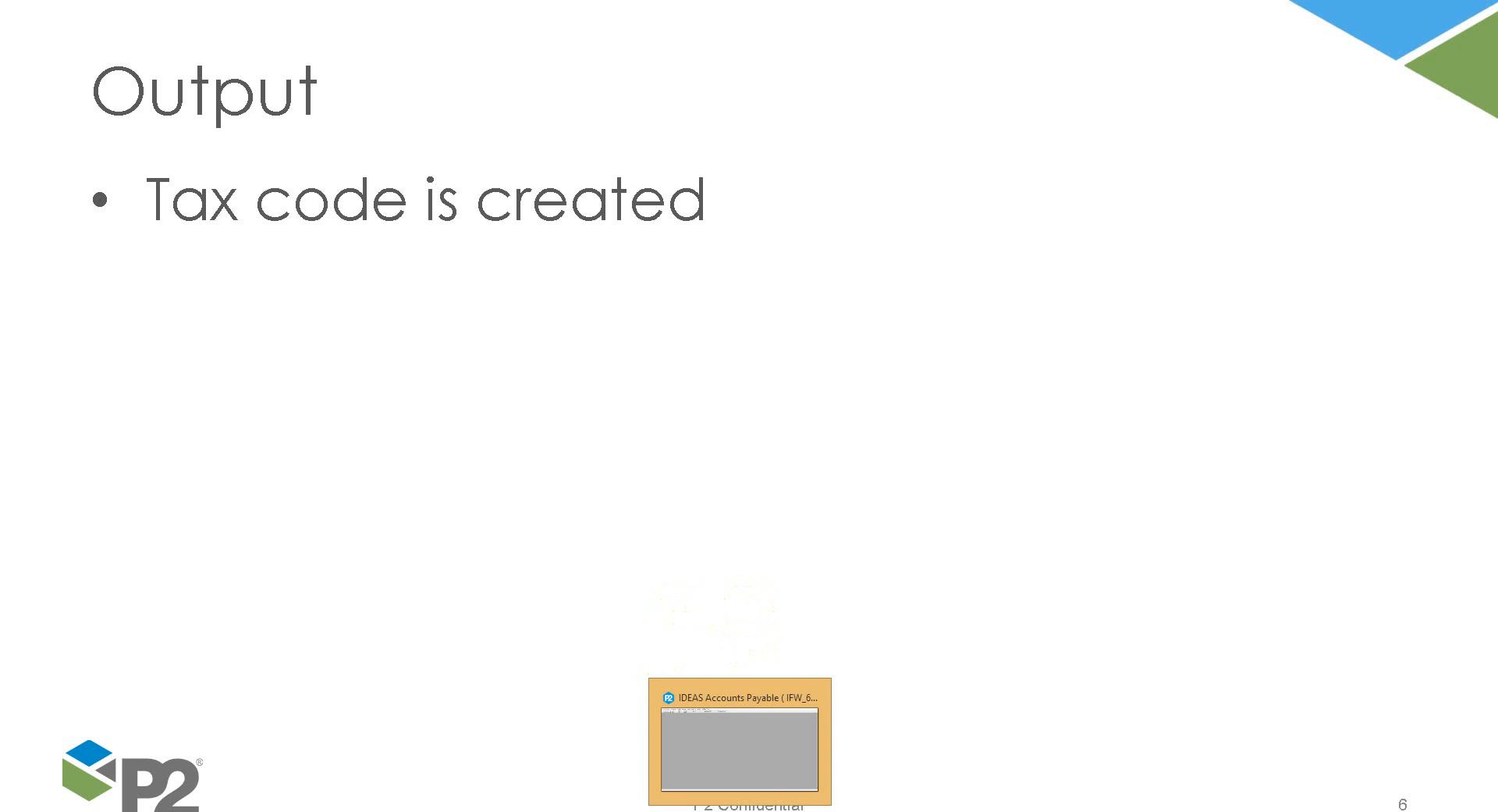
{"action": "left_click", "coordinate": [740, 741]}
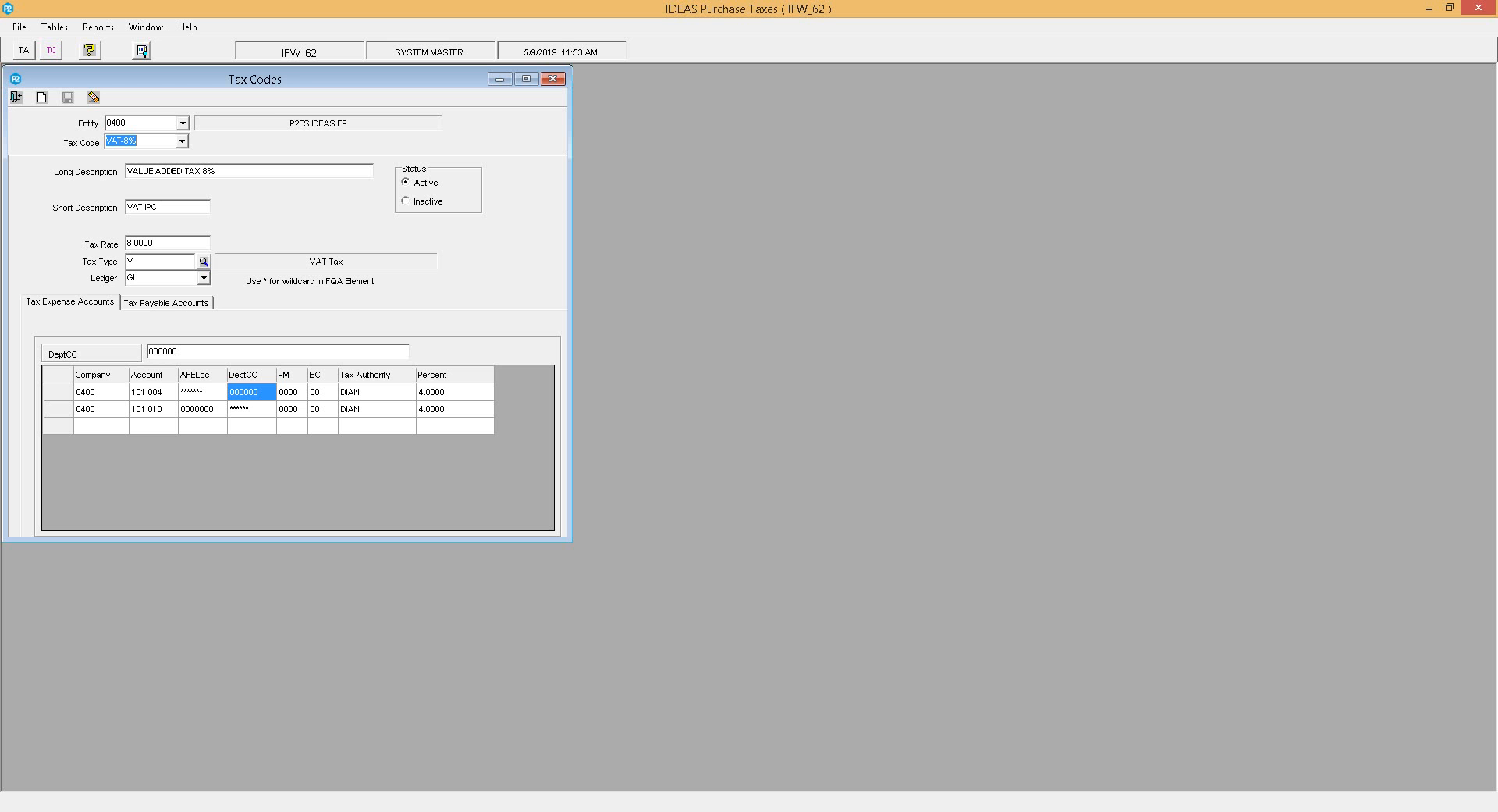
{"action": "left_click", "coordinate": [16, 97]}
{"action": "left_click", "coordinate": [51, 50]}
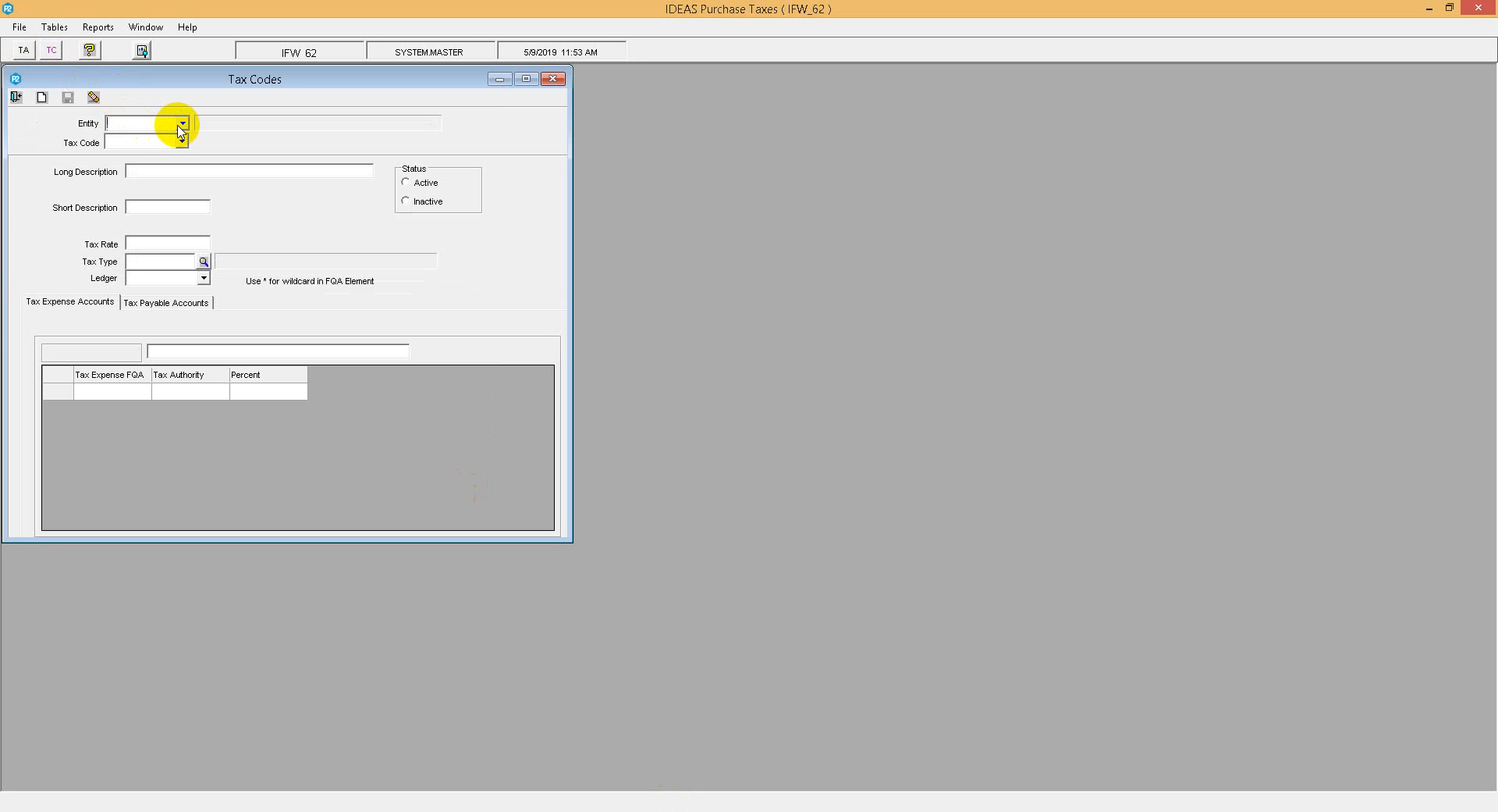
{"action": "type", "text": "0400"}
{"action": "key", "text": "Tab"}
{"action": "type", "text": "VAT-8%"}
{"action": "key", "text": "Tab"}
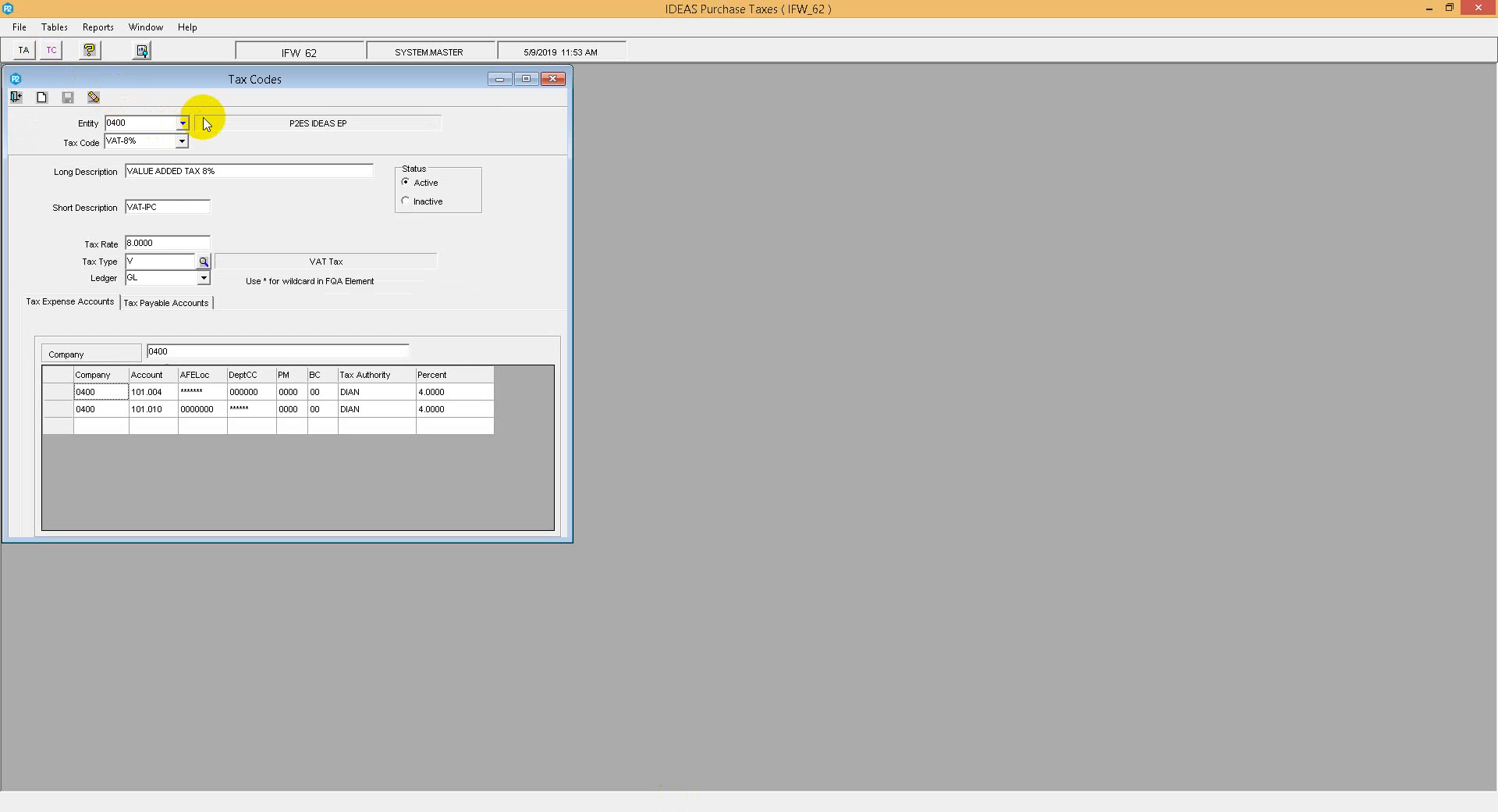
{"action": "left_click", "coordinate": [182, 144]}
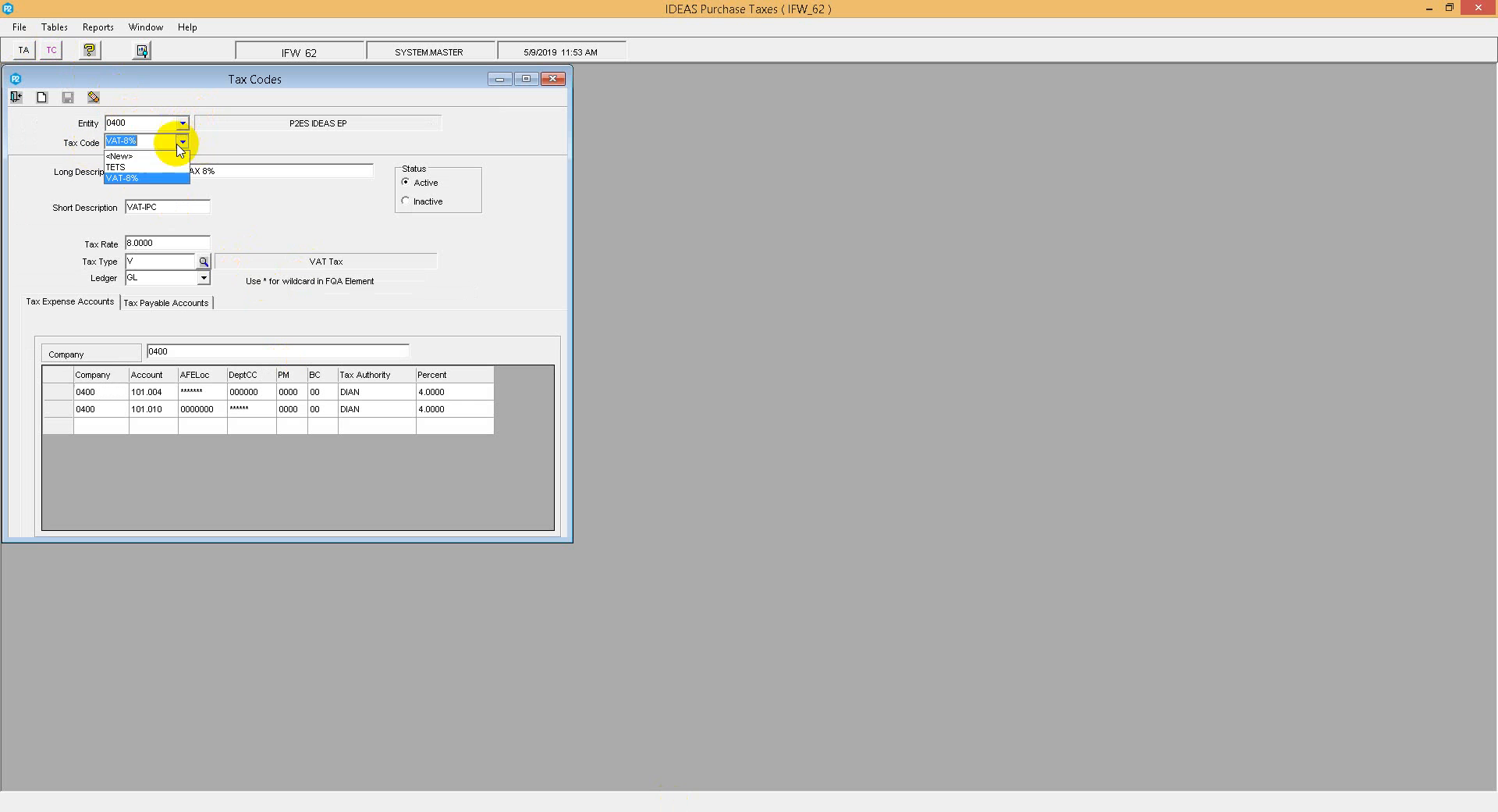
Step: Reselect tax code VAT-8% and set the second expense row's DeptCC to 000000
{"action": "left_click", "coordinate": [134, 178]}
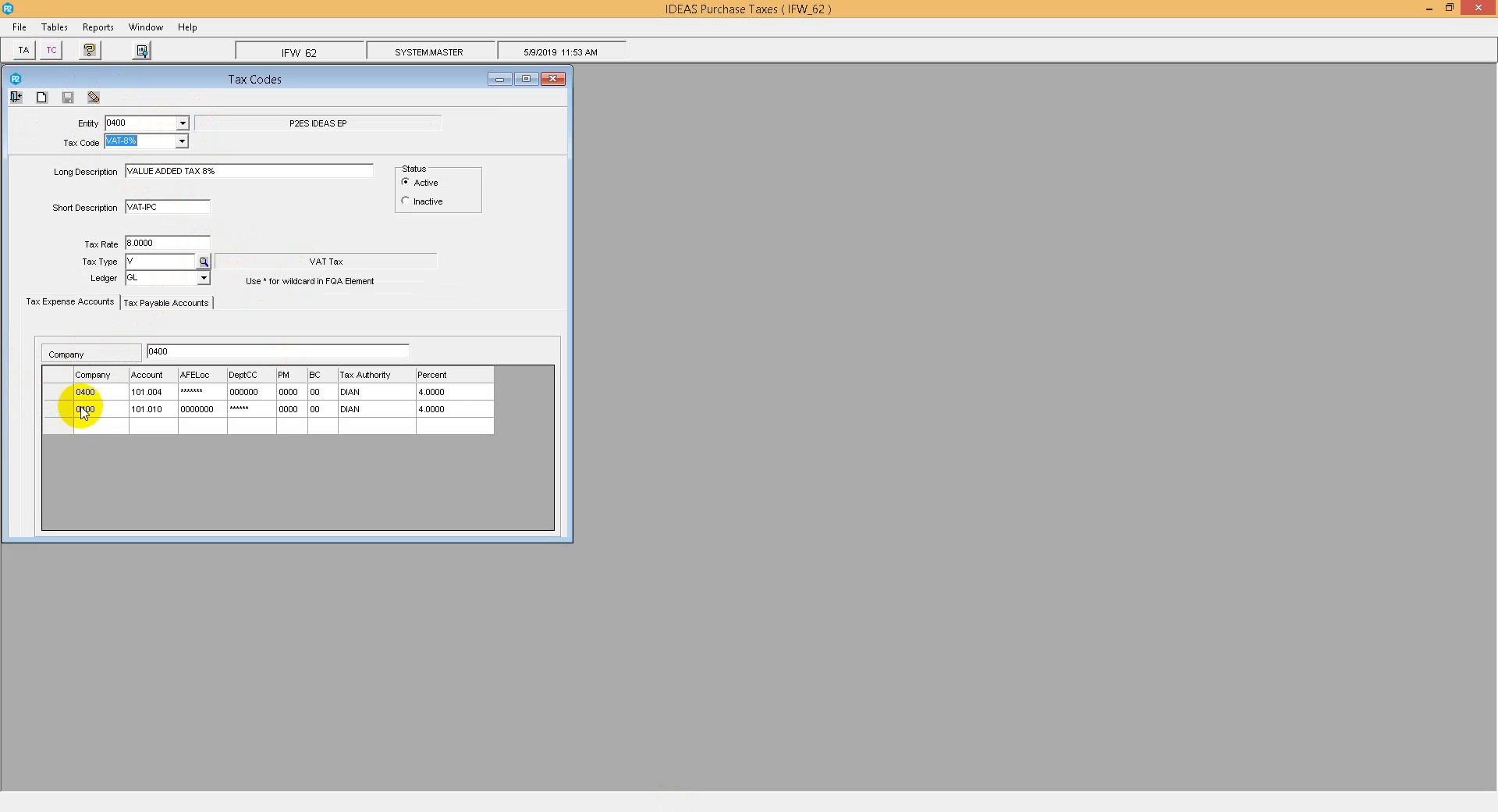
{"action": "left_click", "coordinate": [246, 409]}
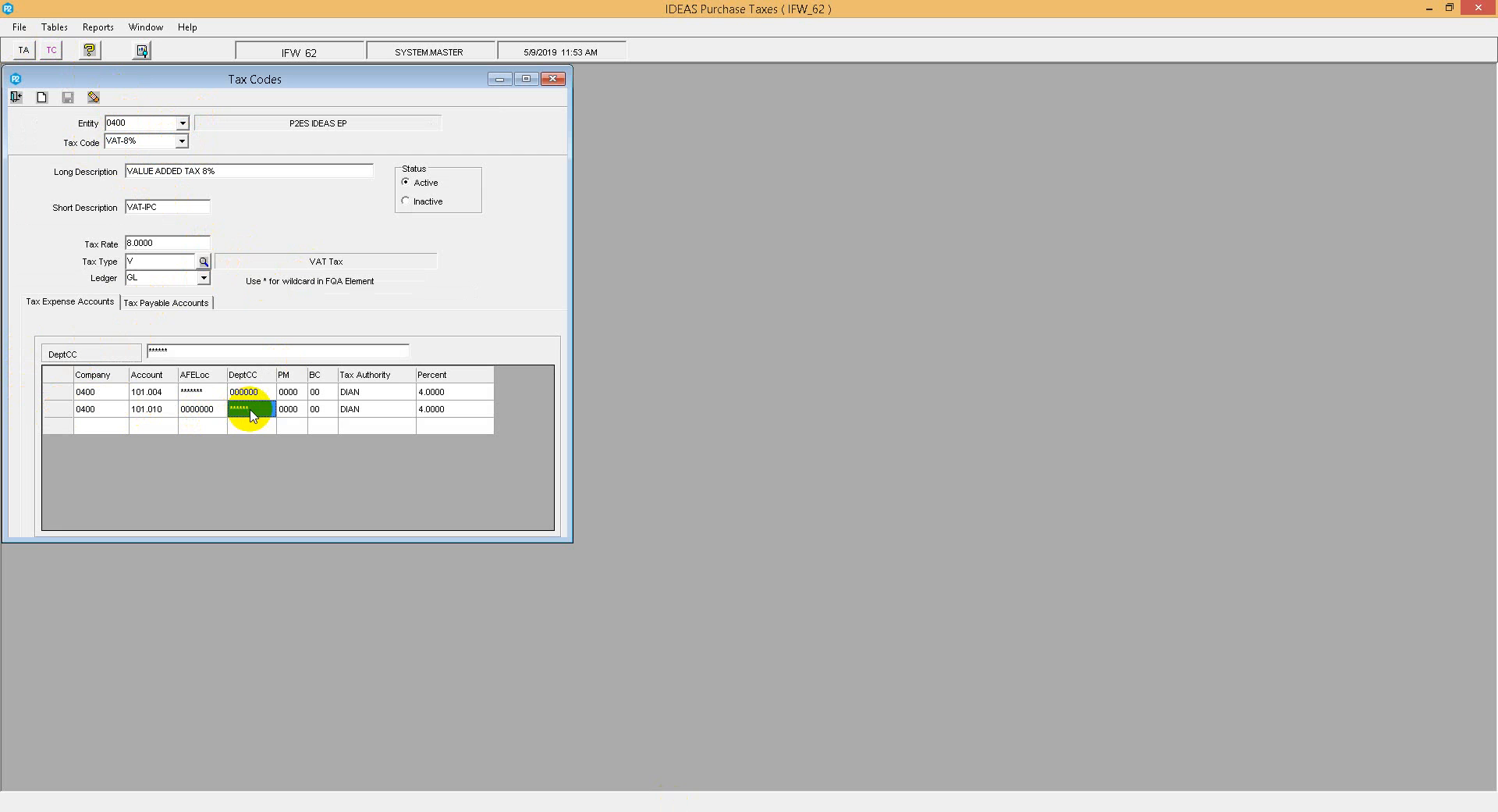
{"action": "type", "text": "000000"}
{"action": "key", "text": "Tab"}
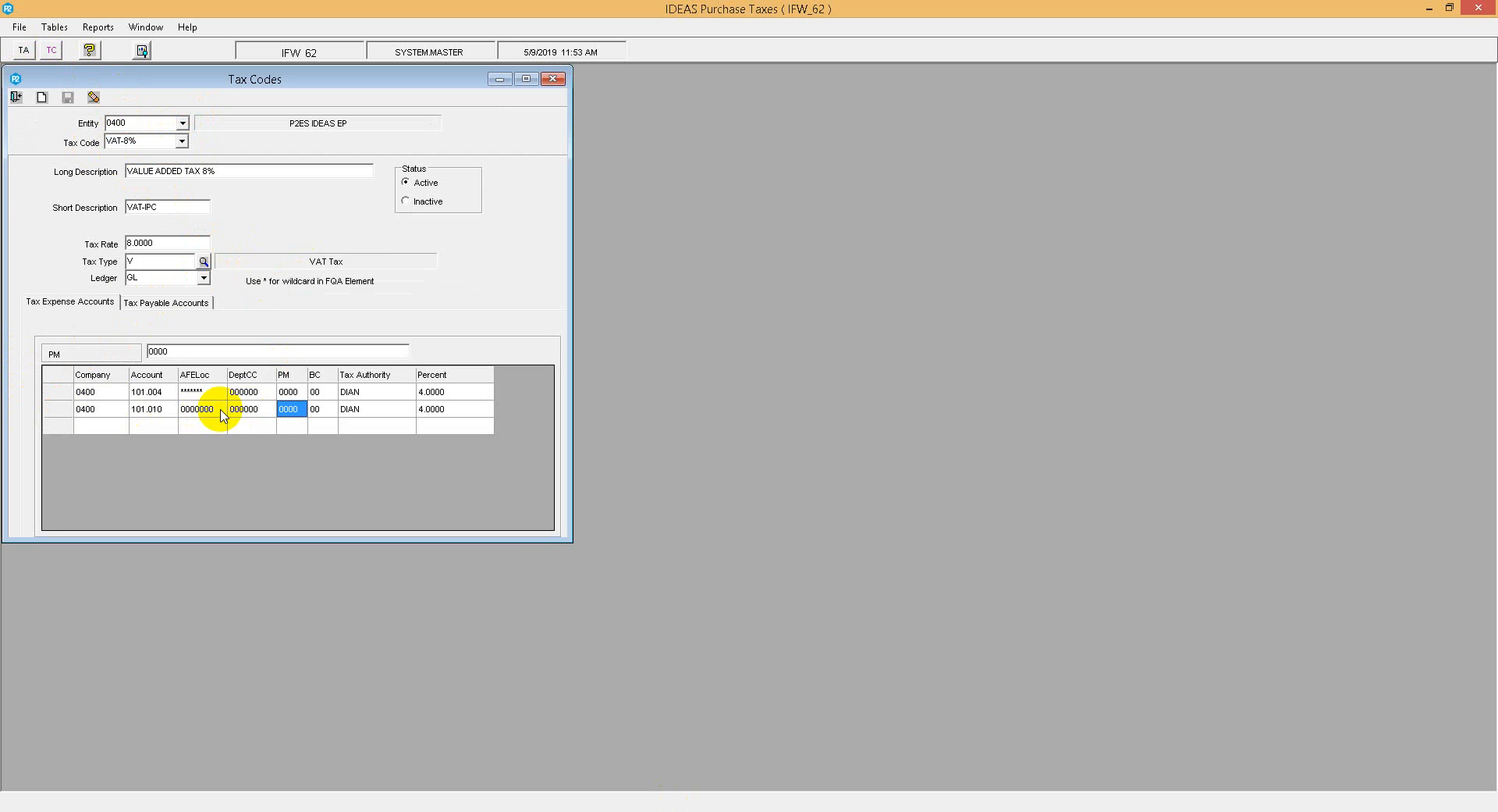
Step: Retype the first expense row's tax authority as DIAN and save the tax code
{"action": "left_click", "coordinate": [242, 390]}
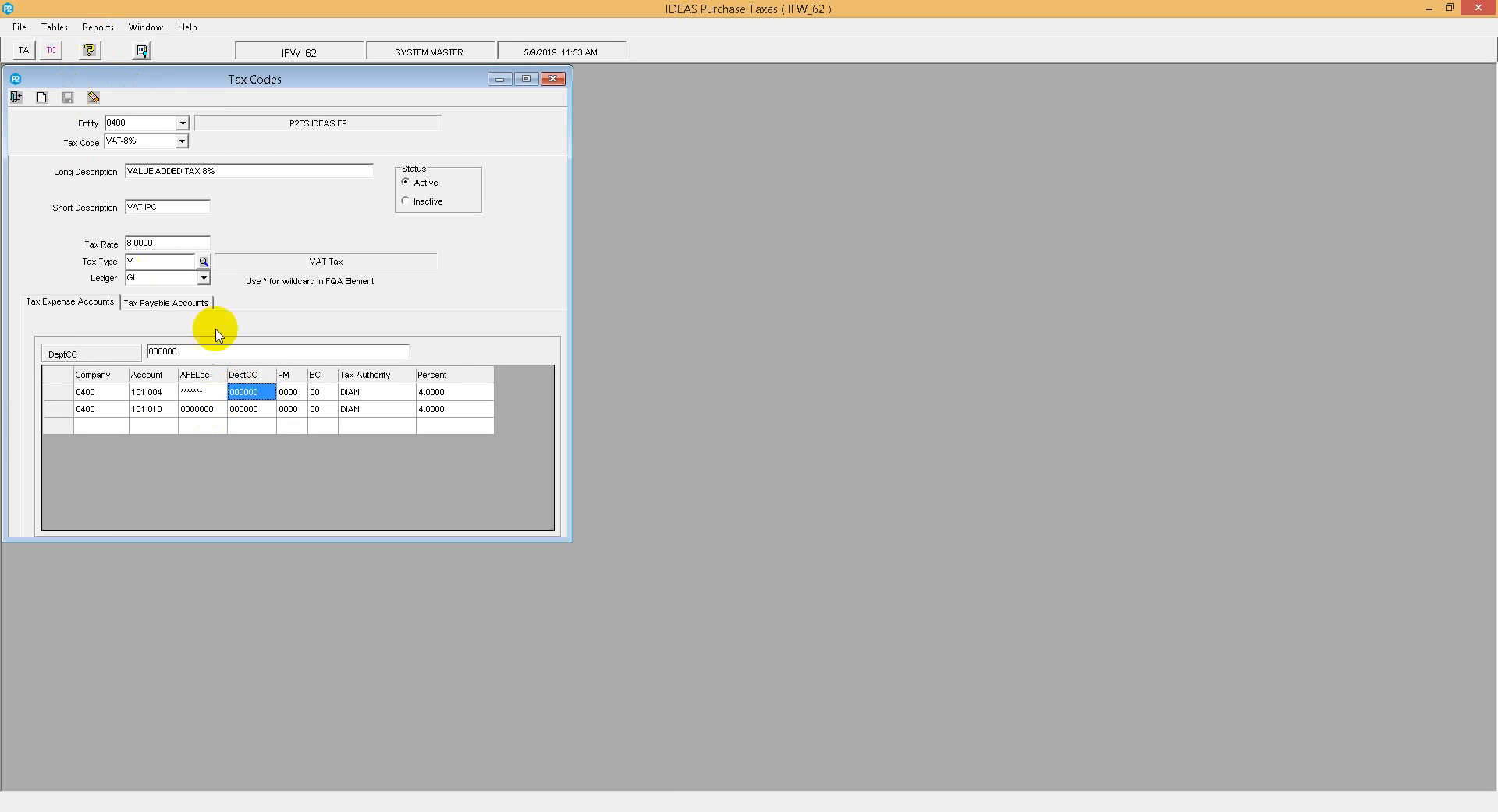
{"action": "left_click", "coordinate": [370, 393]}
{"action": "left_click", "coordinate": [371, 391]}
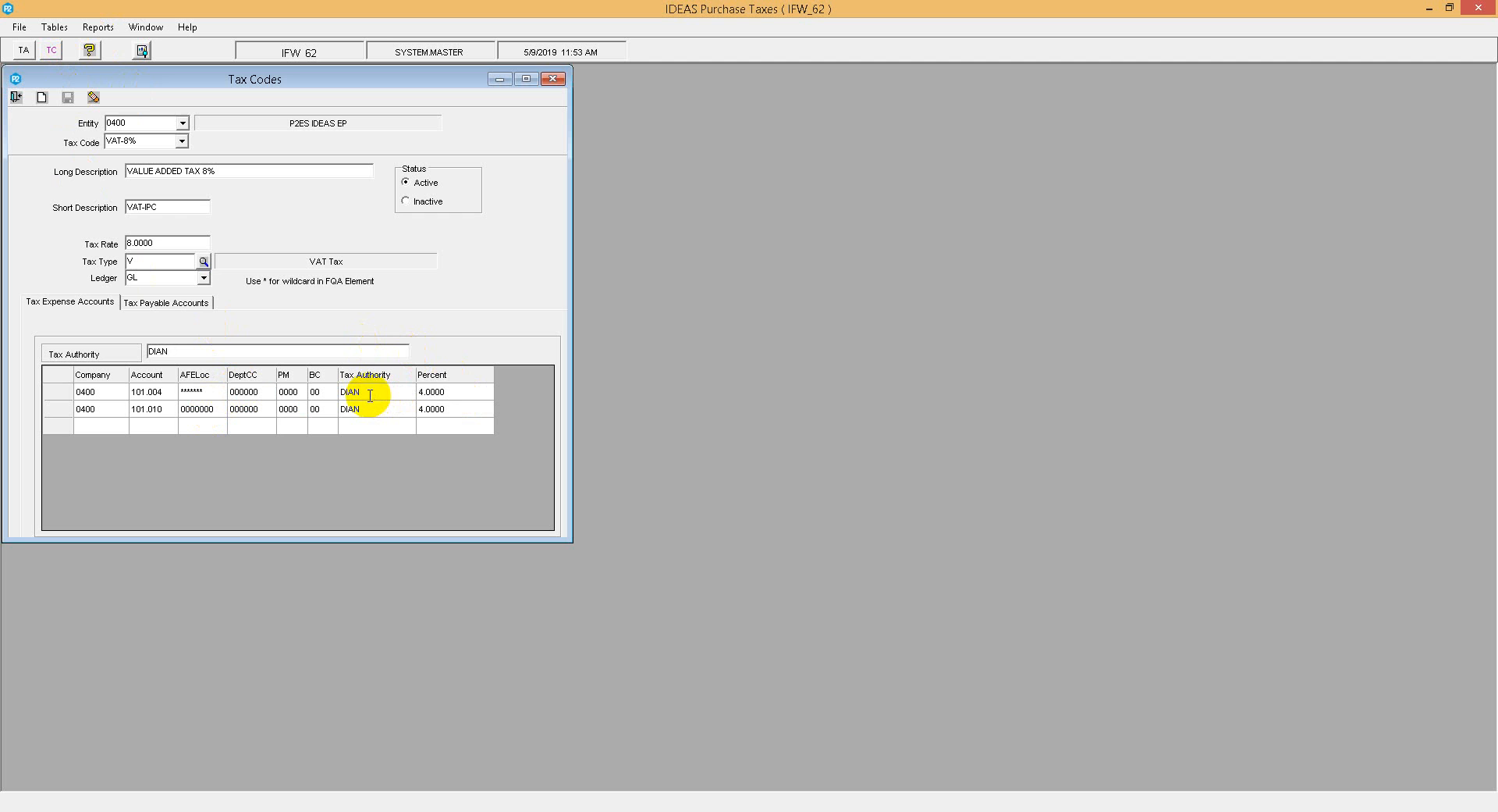
{"action": "type", "text": "S"}
{"action": "key", "text": "BackSpace"}
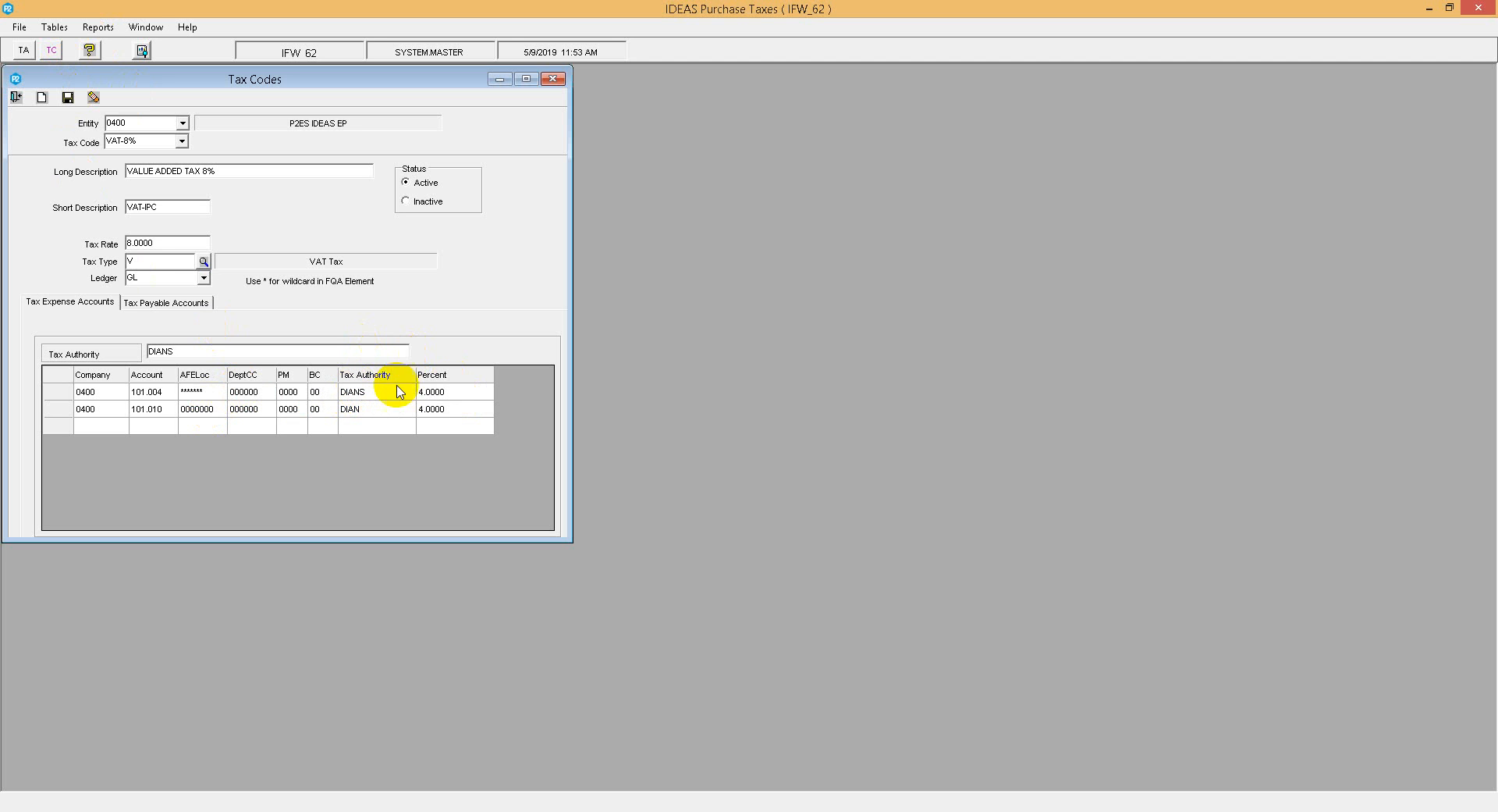
{"action": "left_click", "coordinate": [68, 98]}
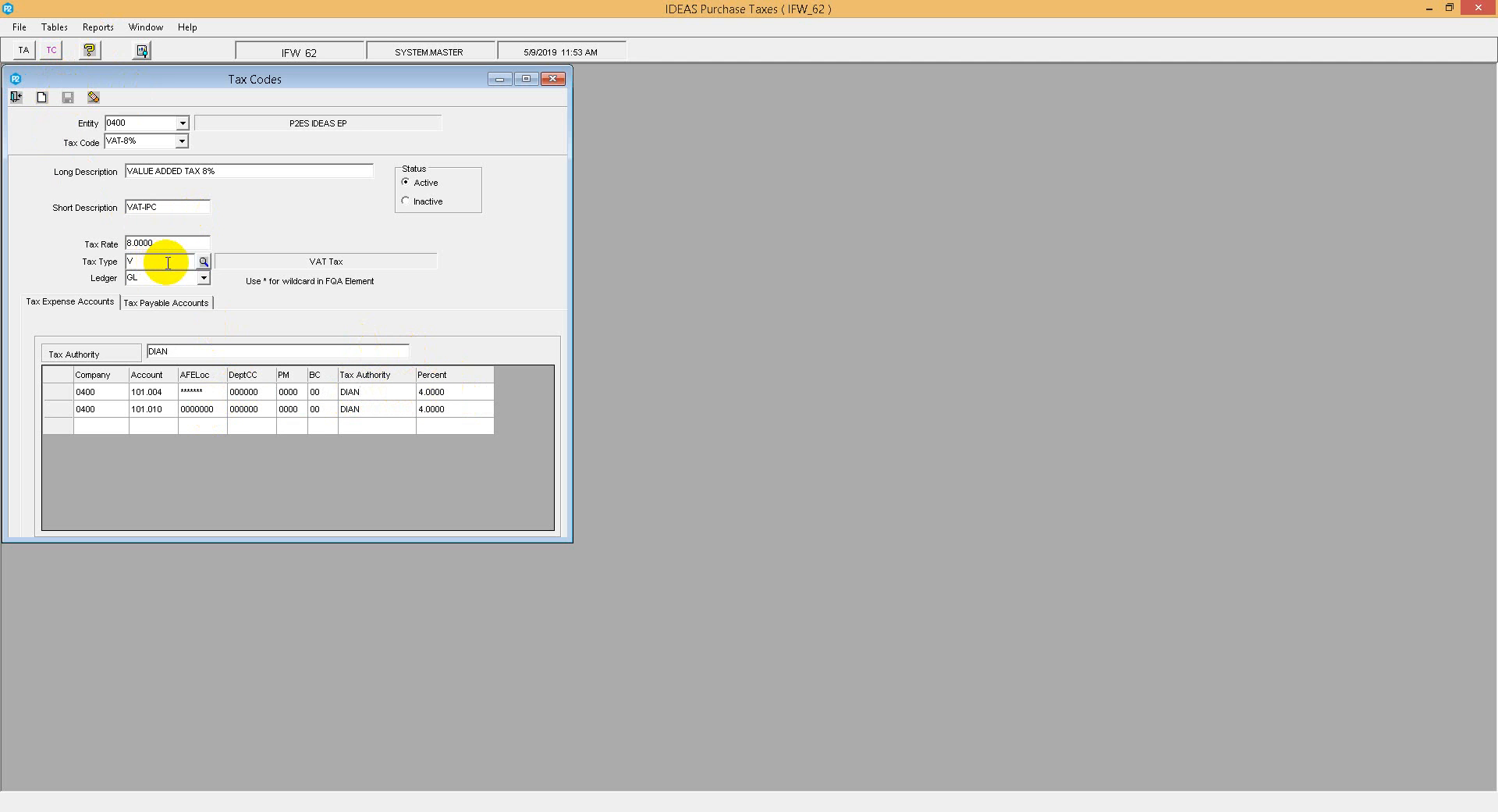